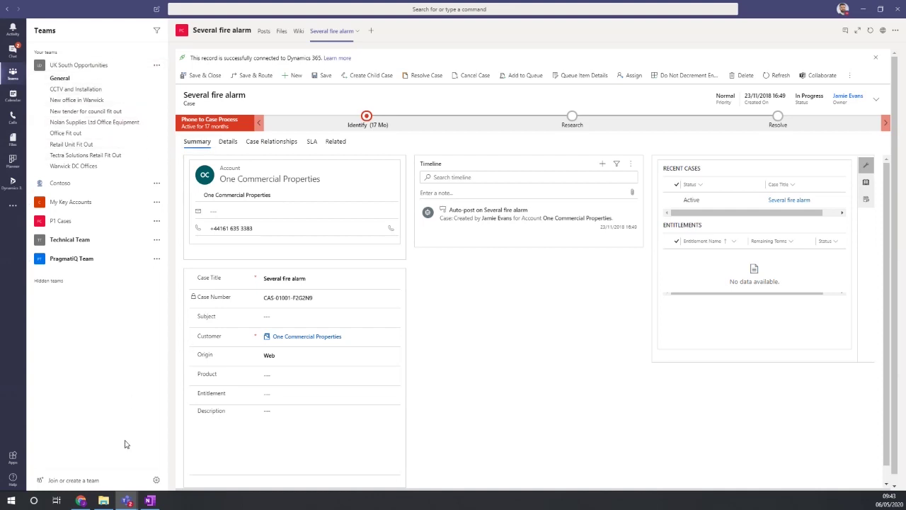
Switch to Dynamics 365 in the browser, open the "**Office block fit and equipment" opportunity and review its timeline.
click(81, 501)
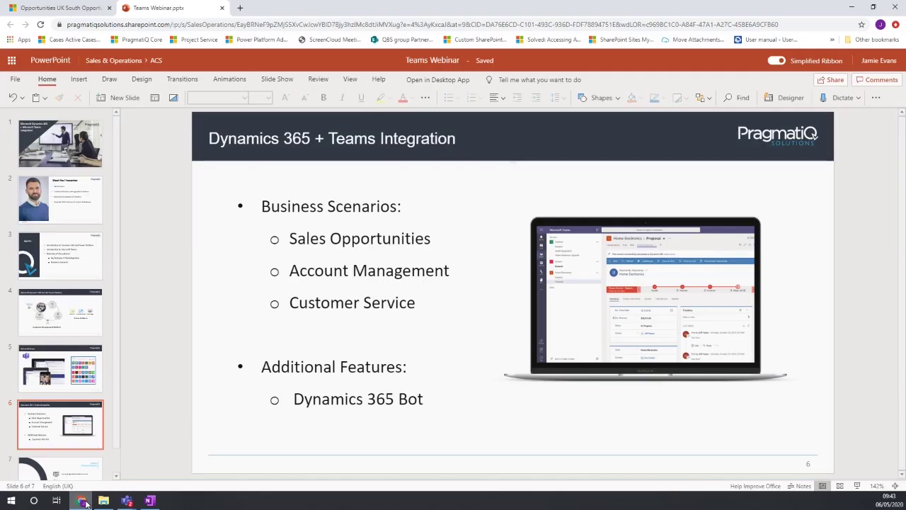
click(76, 8)
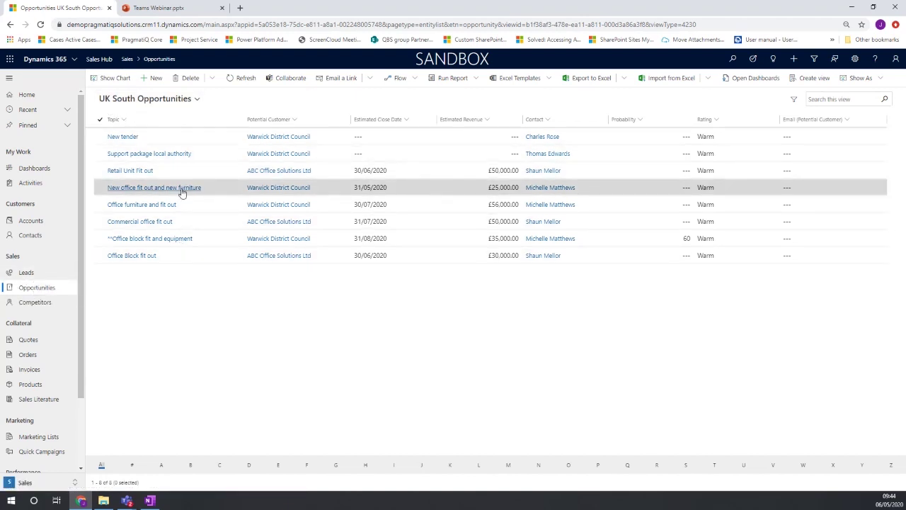
click(170, 241)
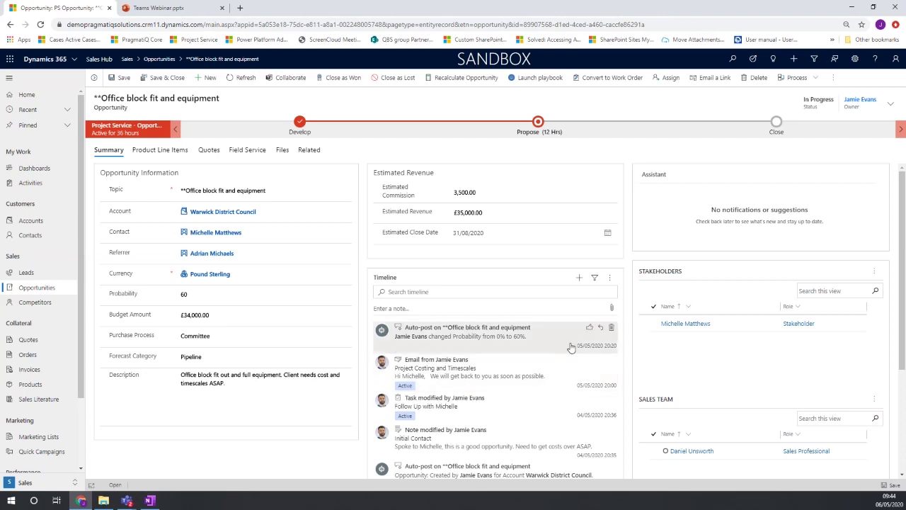
scroll(575, 345, down, 1)
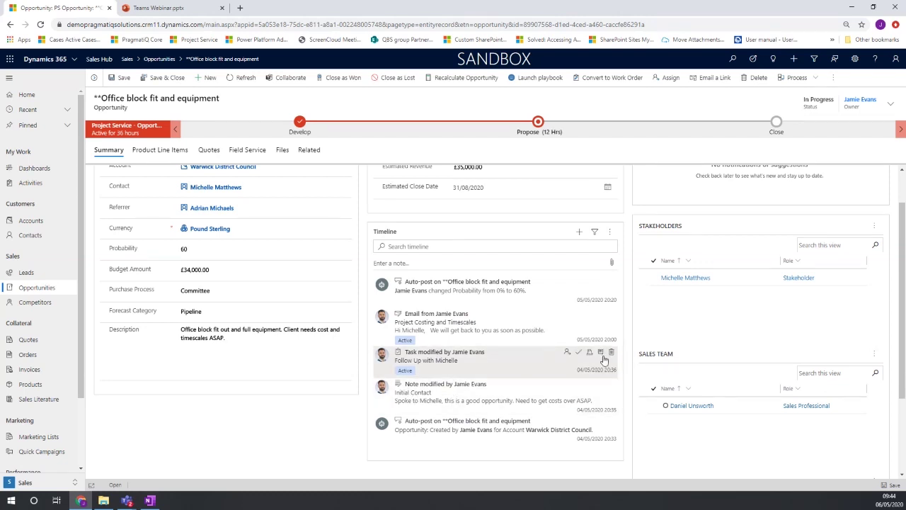
scroll(623, 351, up, 1)
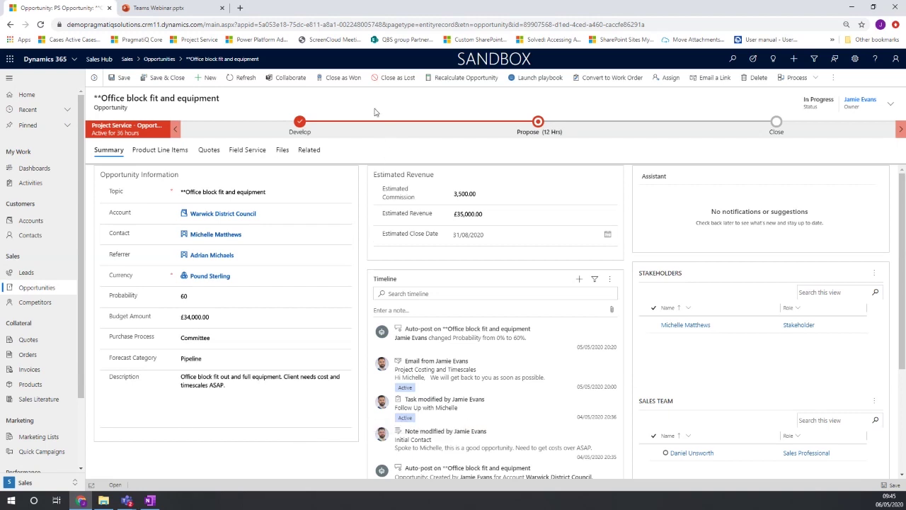
Start Microsoft Teams collaboration for this opportunity and choose UK South Opportunities as the team to connect.
click(284, 84)
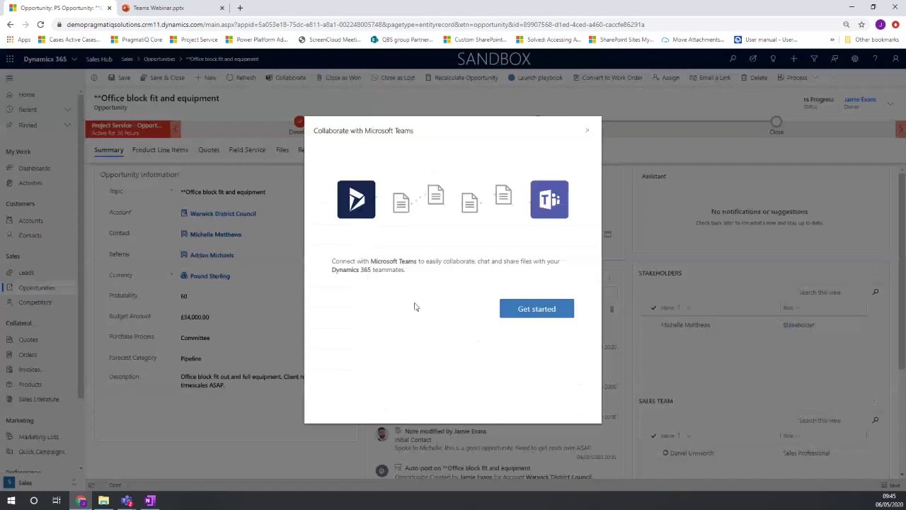
click(530, 312)
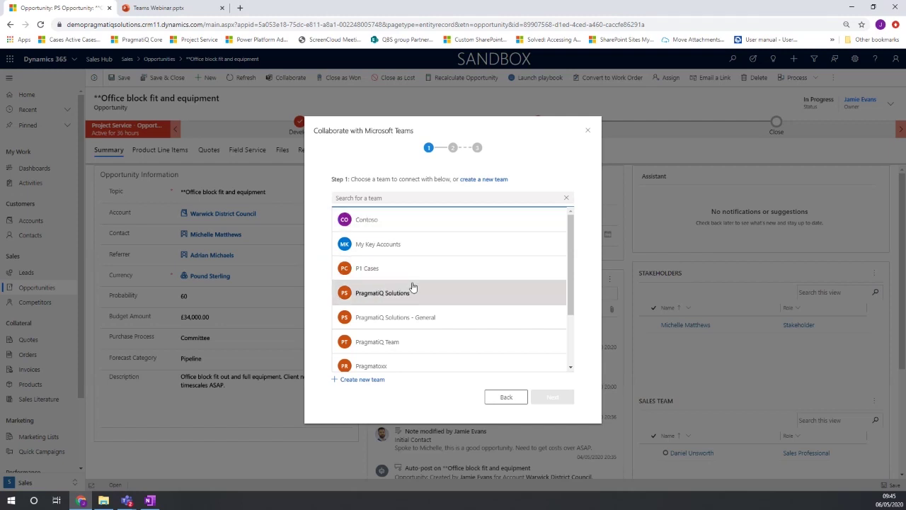
scroll(414, 285, down, 2)
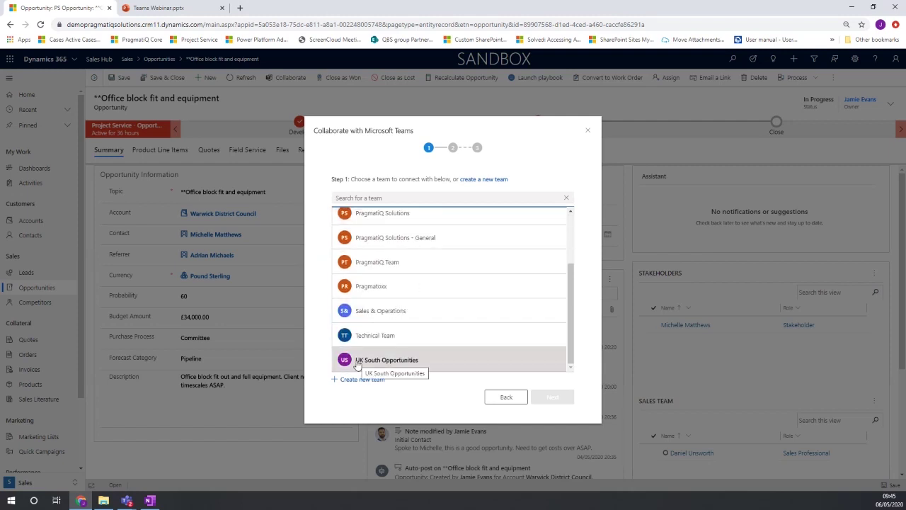
click(397, 365)
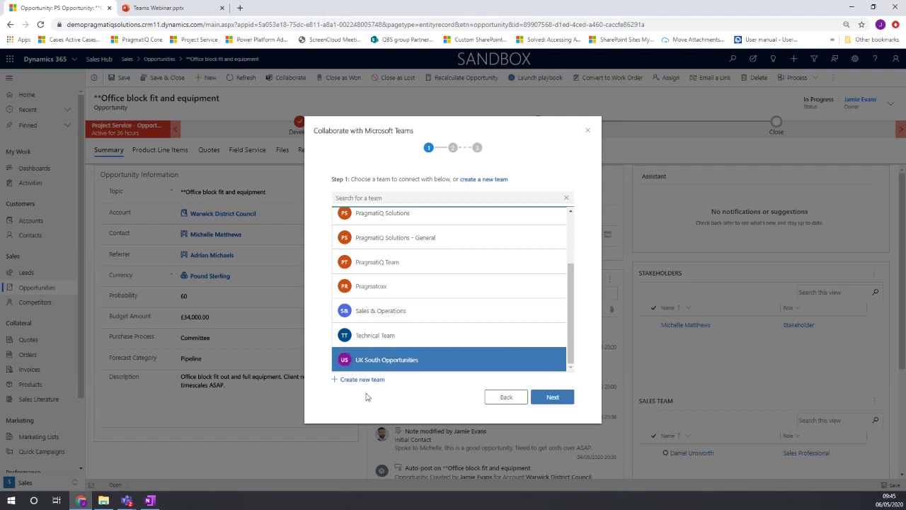
click(557, 398)
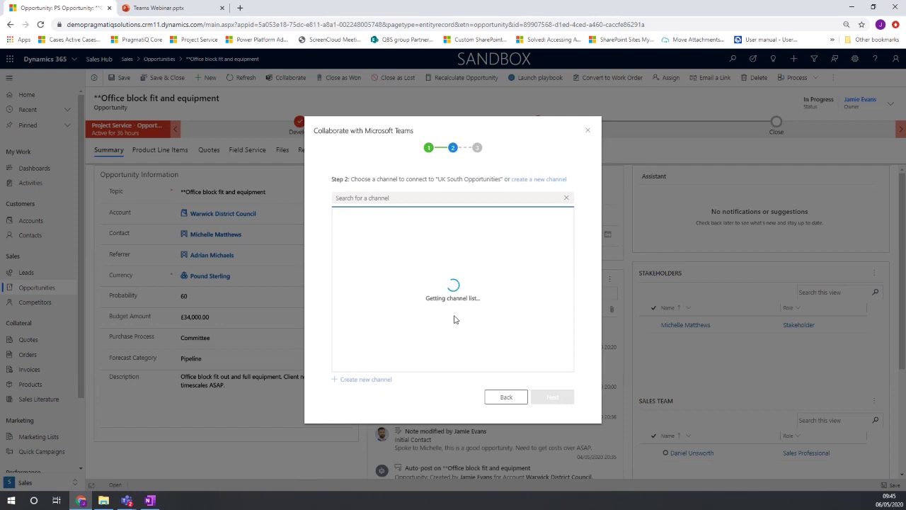
click(506, 398)
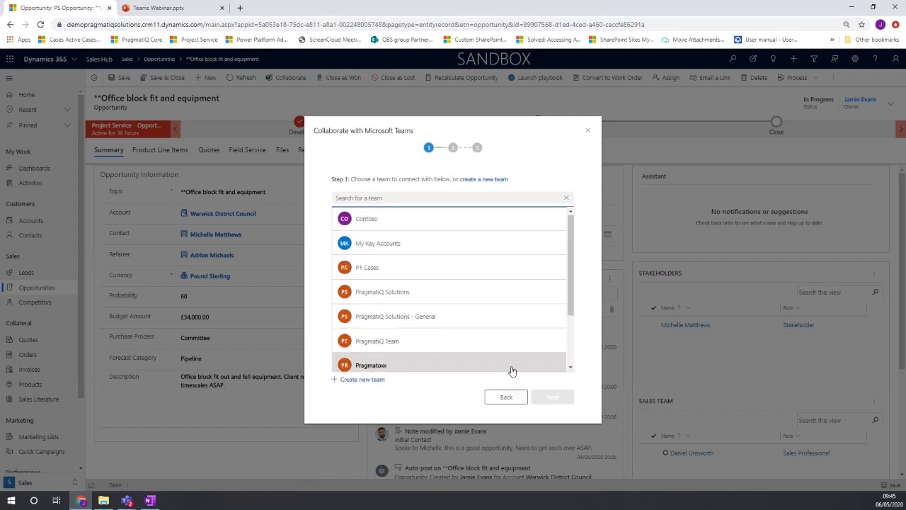
scroll(507, 370, down, 3)
click(441, 358)
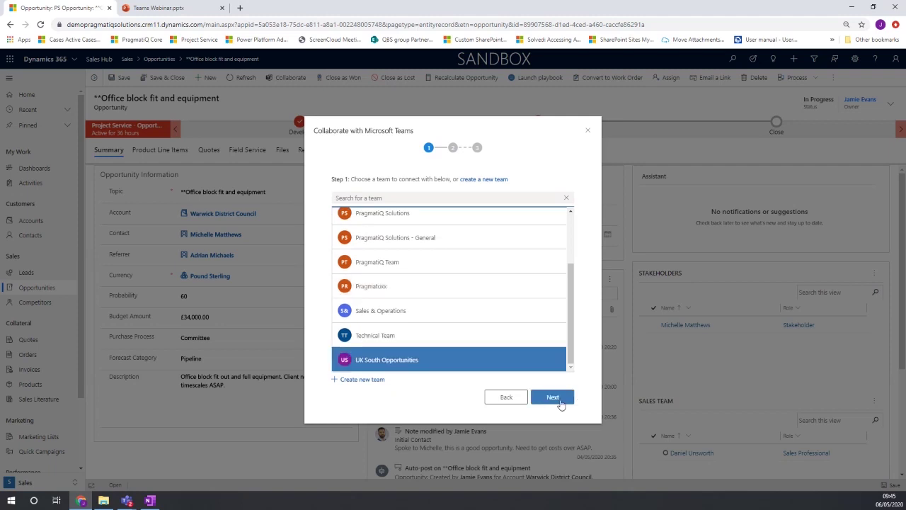
click(556, 397)
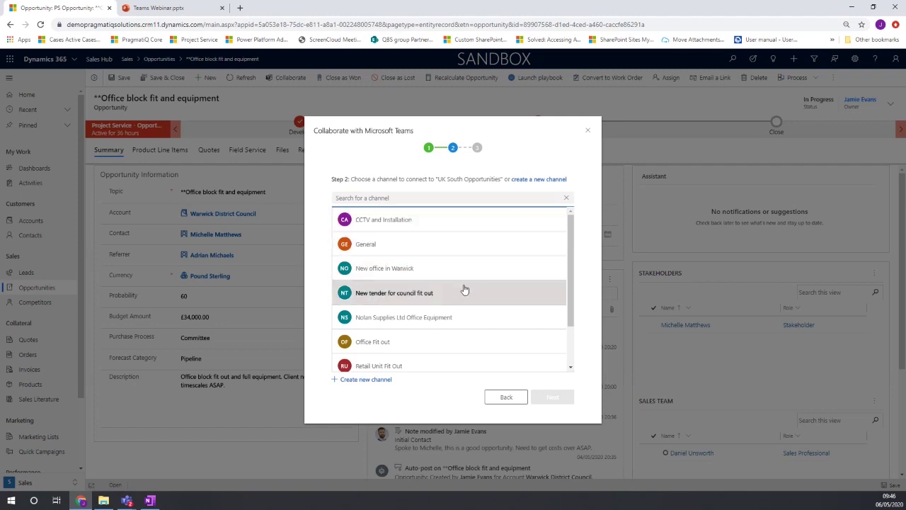
Connect the opportunity to a new channel named "Warwick District Office Block fit out" and finish without adding team members.
scroll(463, 289, down, 2)
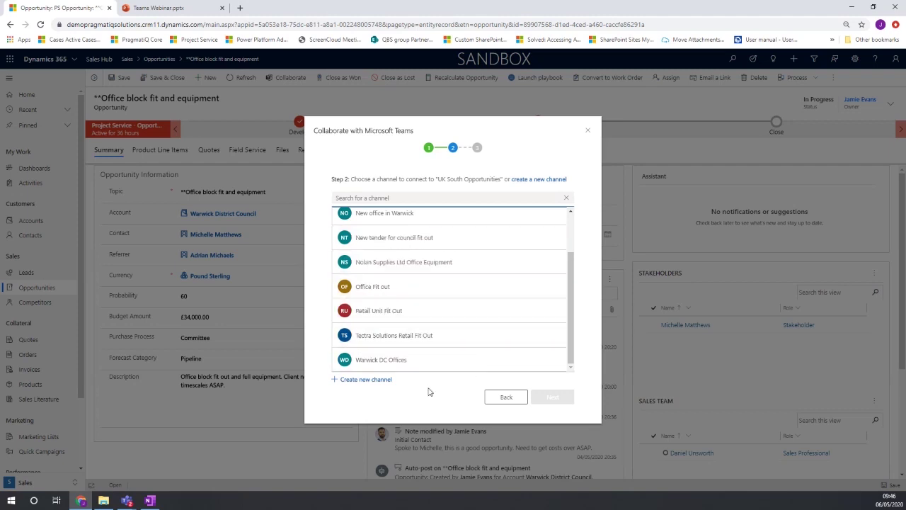
click(369, 381)
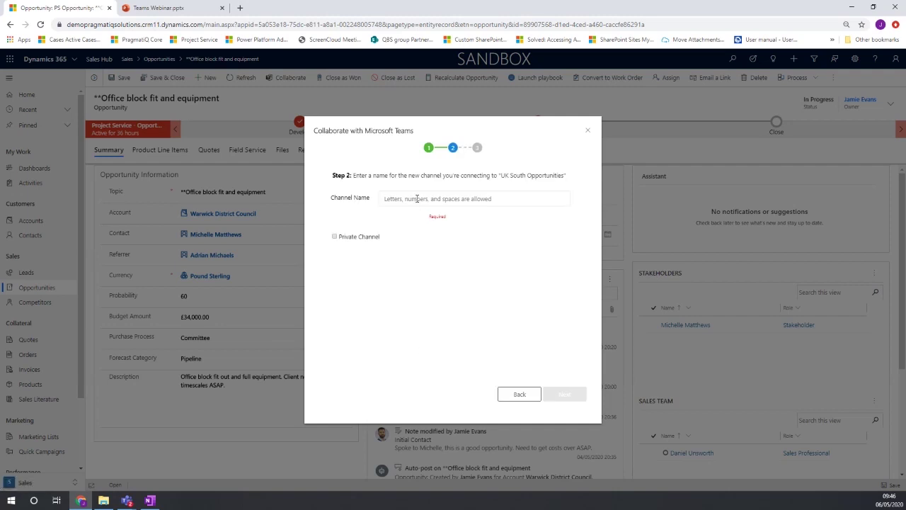
click(417, 199)
text(Warwick District Offic)
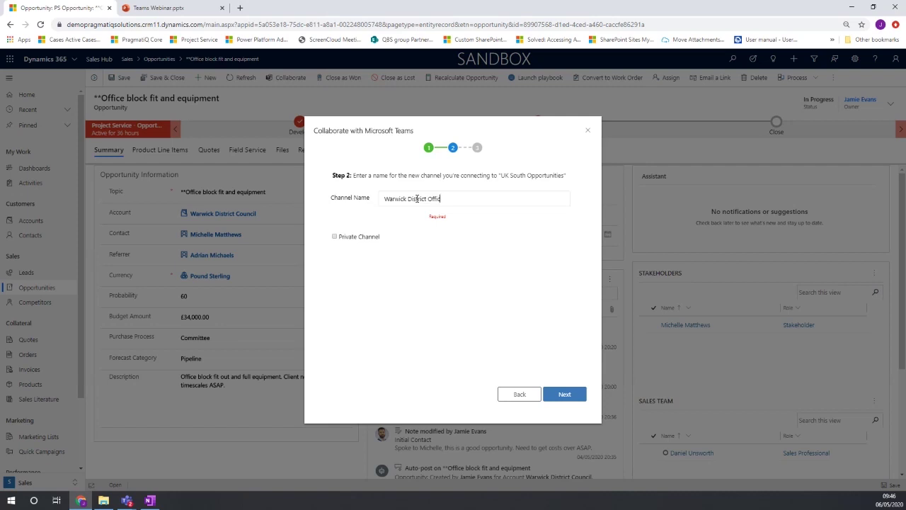
text(lock fit out)
click(563, 401)
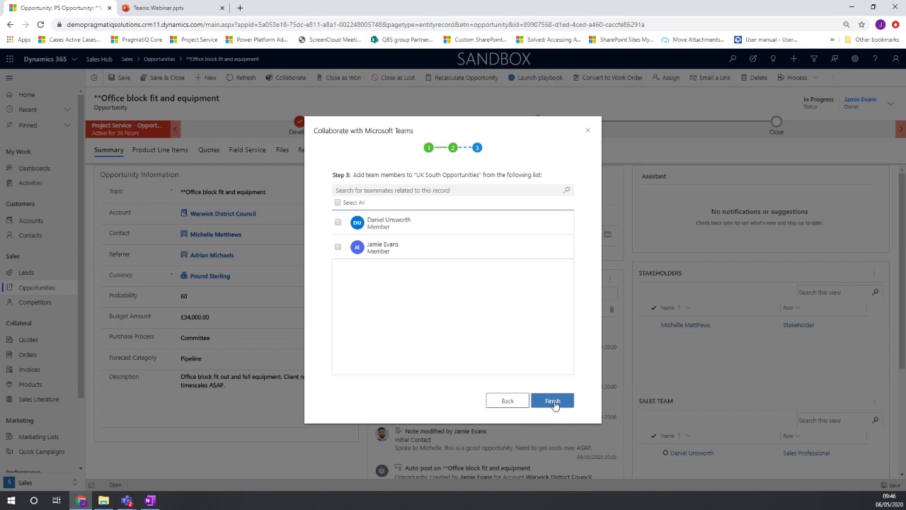
click(554, 402)
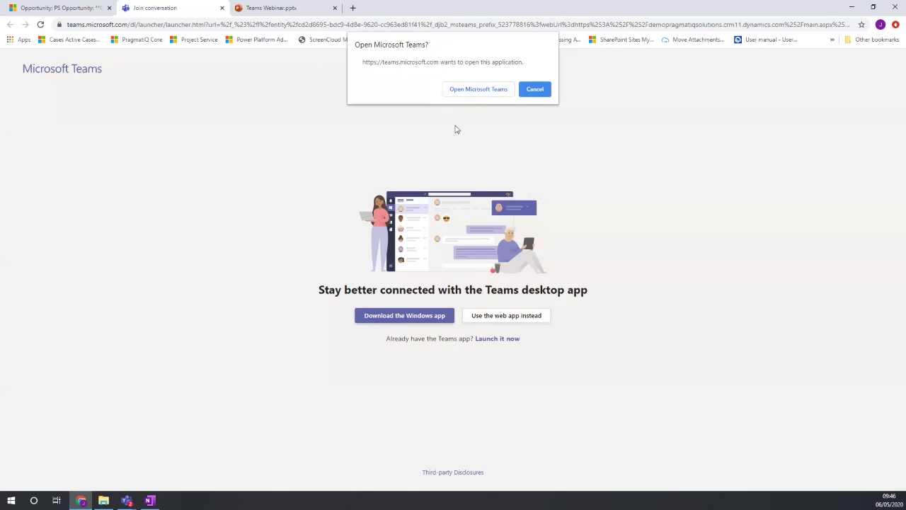
Launch the Microsoft Teams app, show the opportunity record inside the new channel and dismiss its connection notice.
click(475, 91)
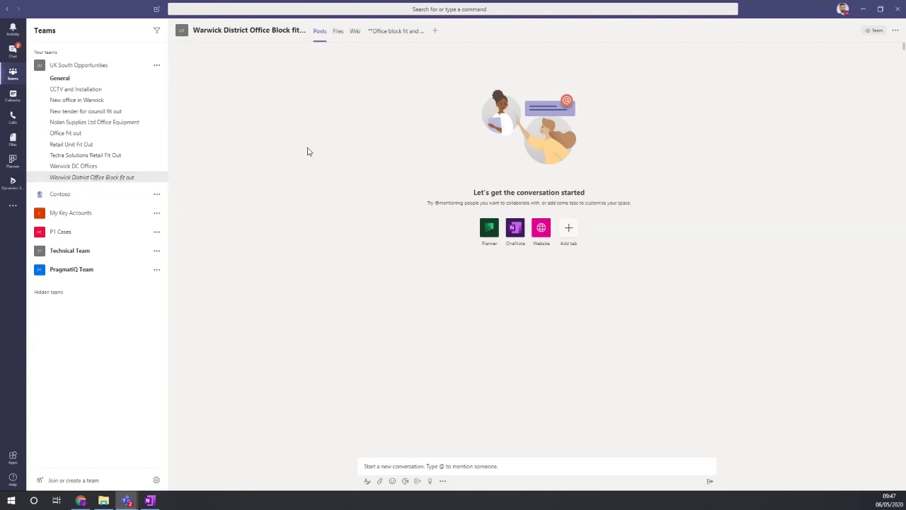
click(392, 32)
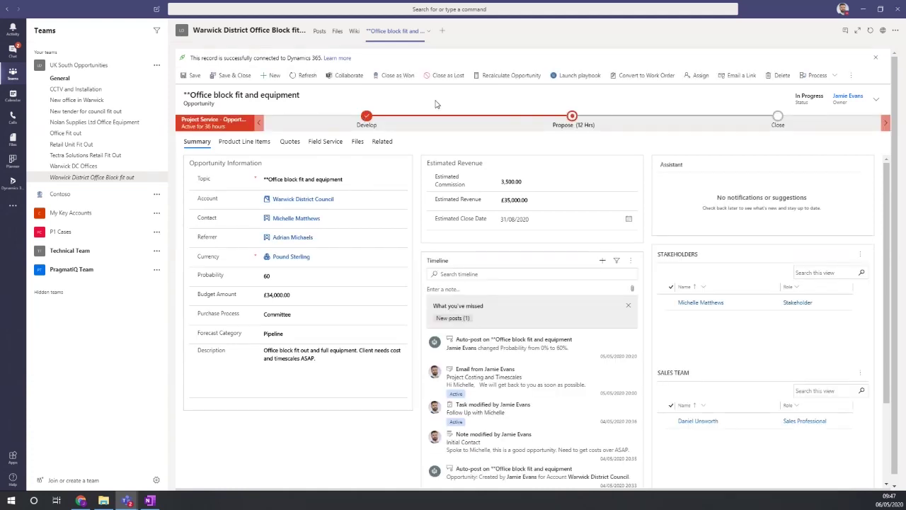
click(875, 59)
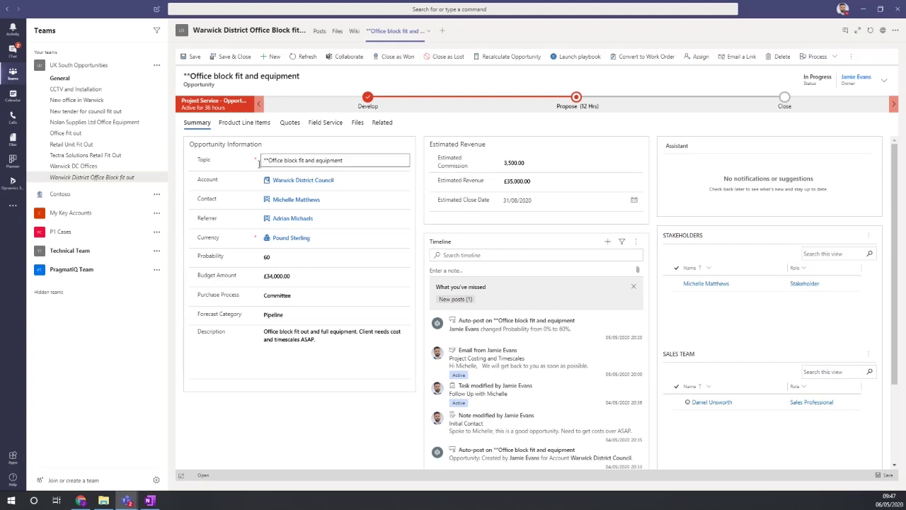
Examine the estimated commission and the Propose stage's tasks, and dismiss the timeline's missed-posts notice.
click(547, 163)
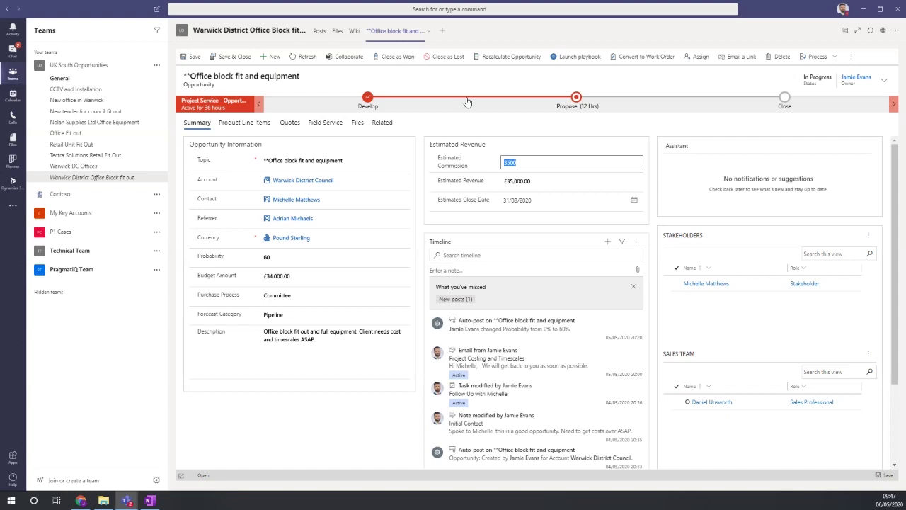
click(578, 98)
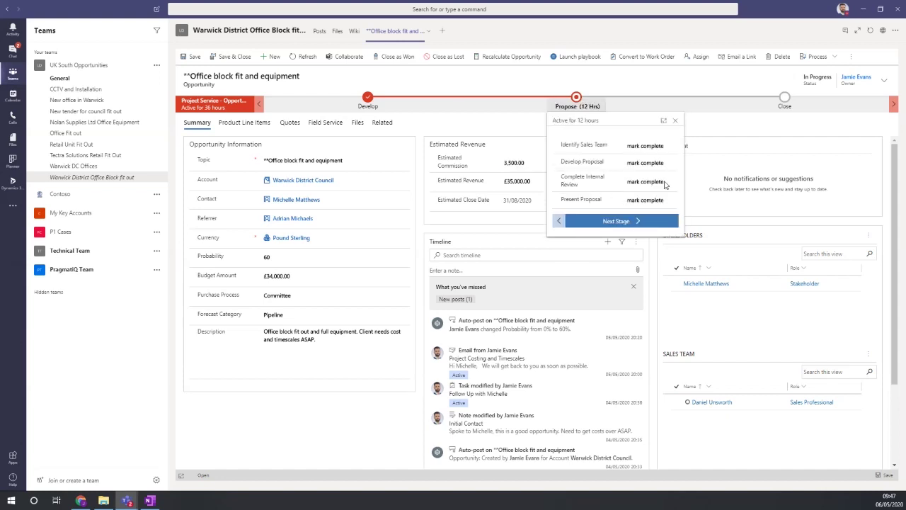
click(717, 124)
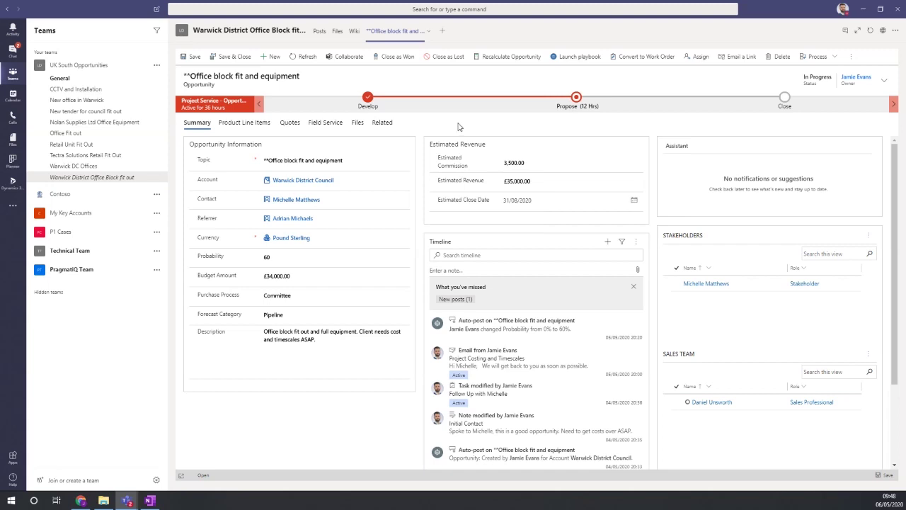
click(634, 287)
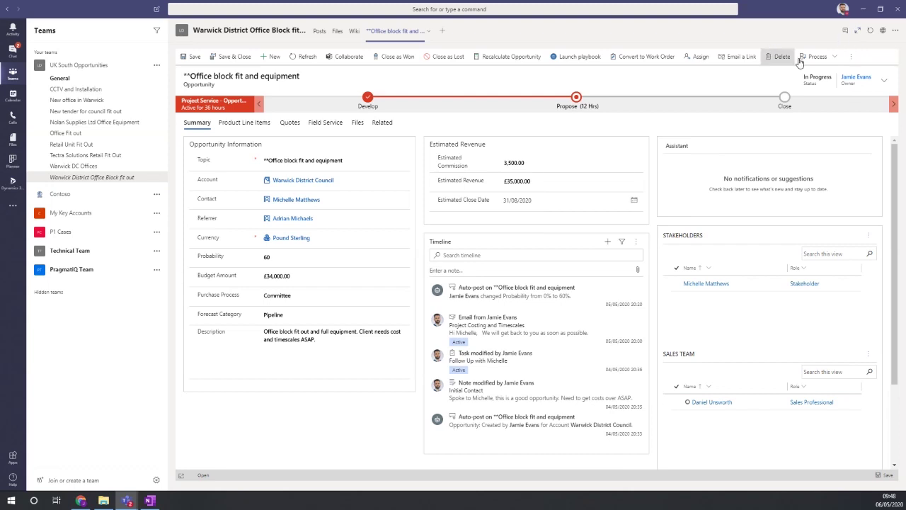
Start a conversation beside the opportunity record in the channel.
click(846, 33)
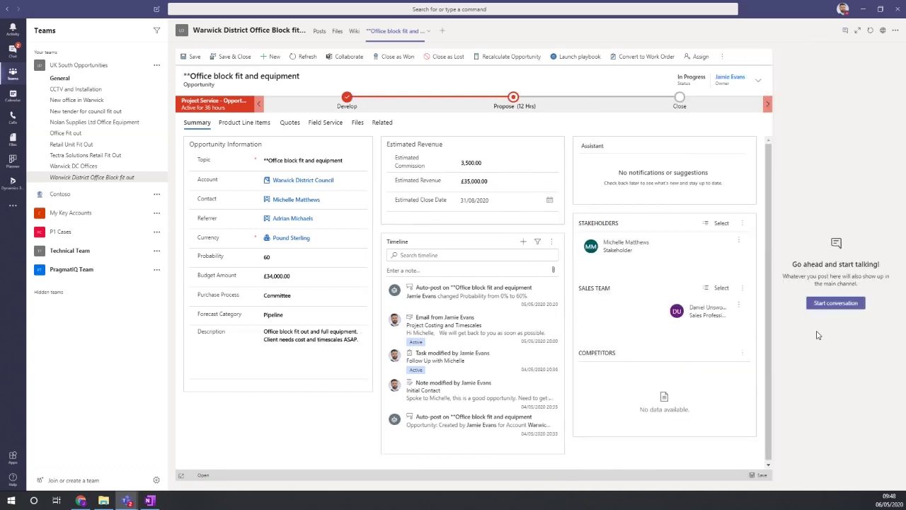
click(831, 304)
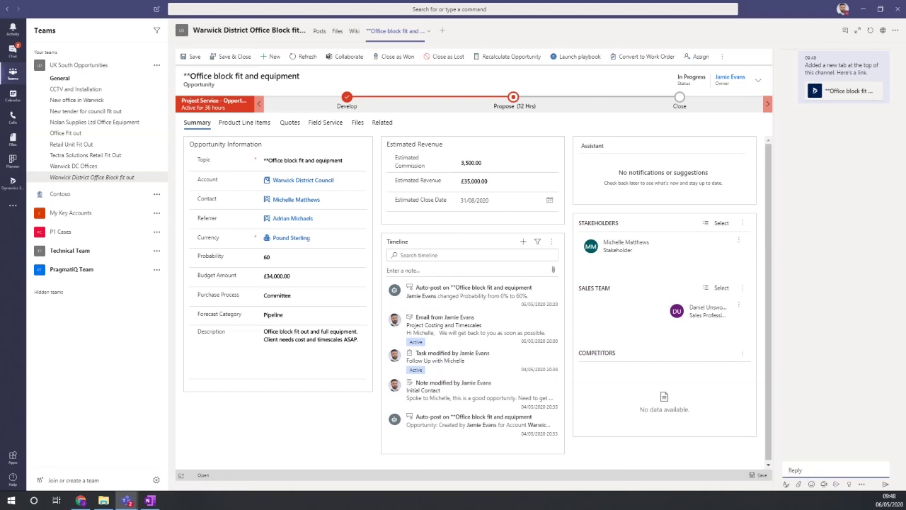
key(alt+Tab)
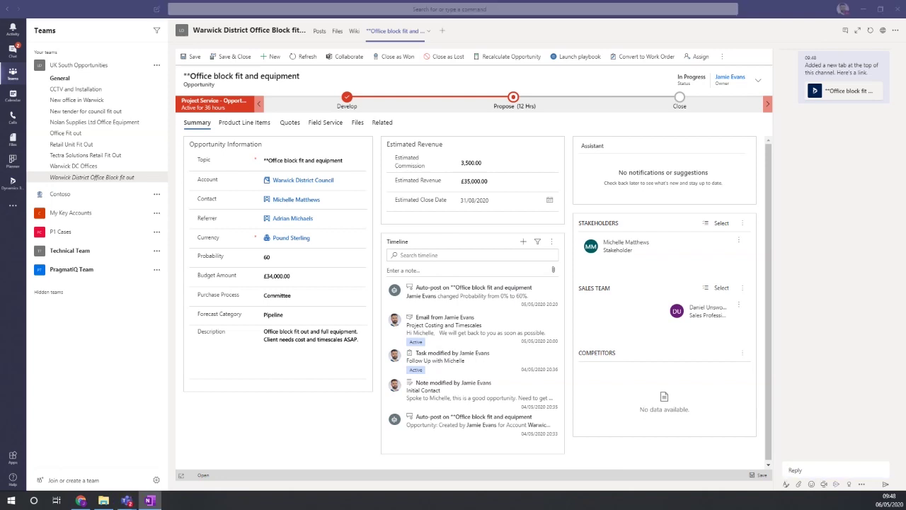
Send a reply mentioning the sales professional: "please take a look at the documents on this opportunity and gives some guidelines around timescales for the delivery".
click(813, 469)
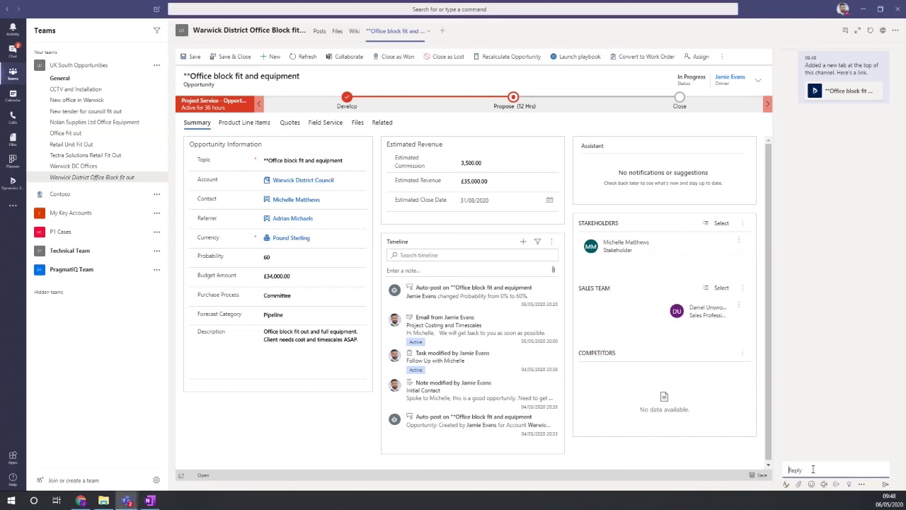
text(@danie)
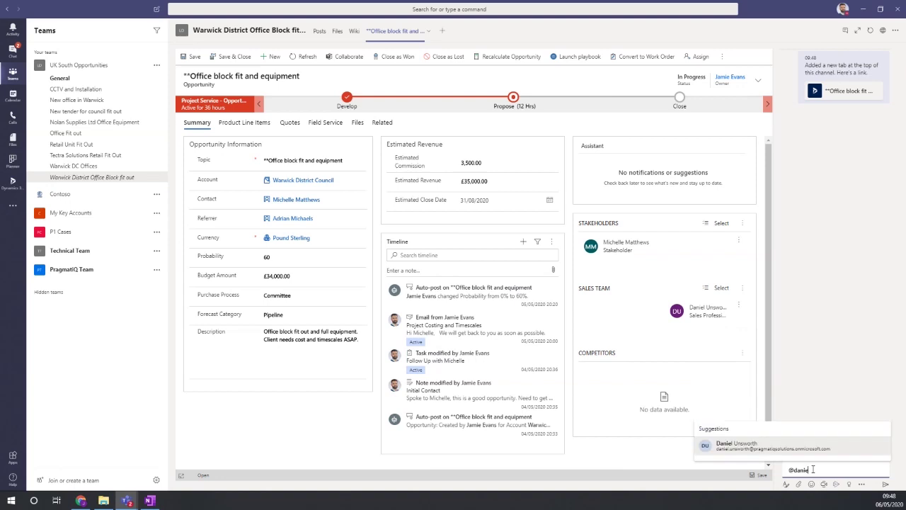
click(807, 449)
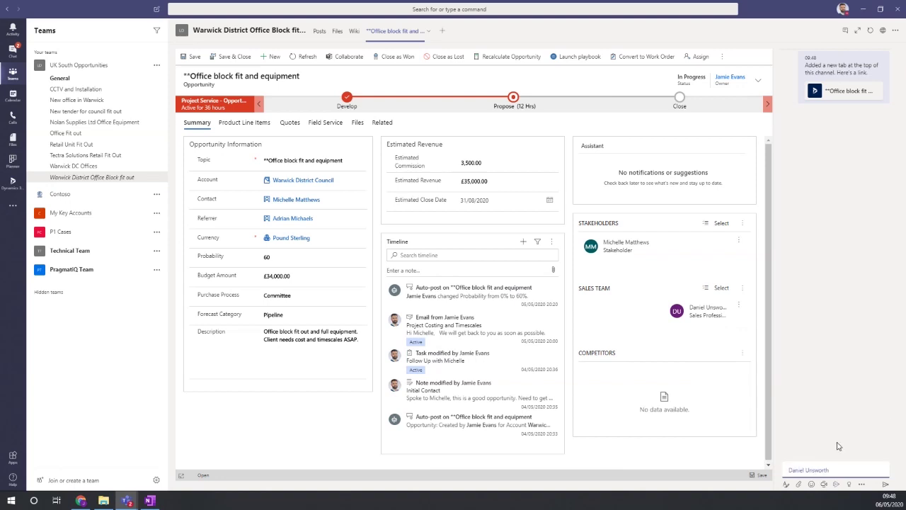
text(, please take a look at the documents on this opportunity and gives some guidelines around timescales for the delivery)
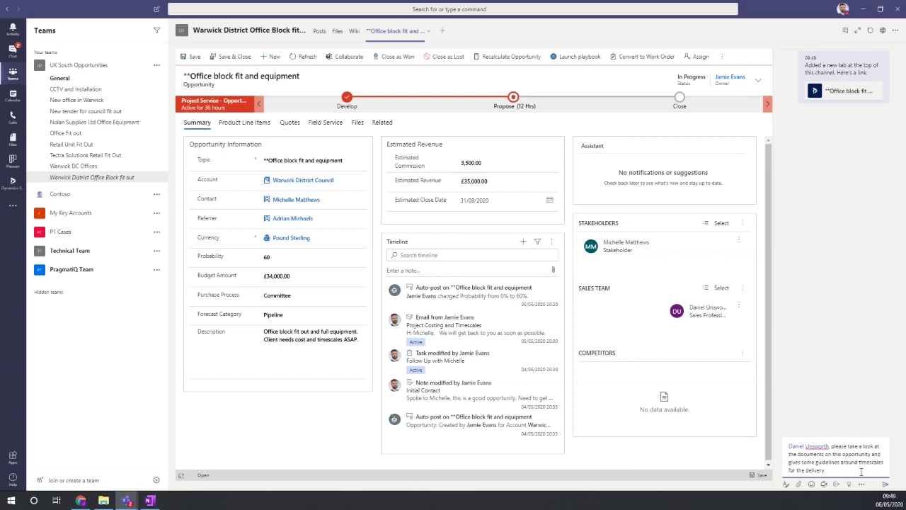
click(886, 487)
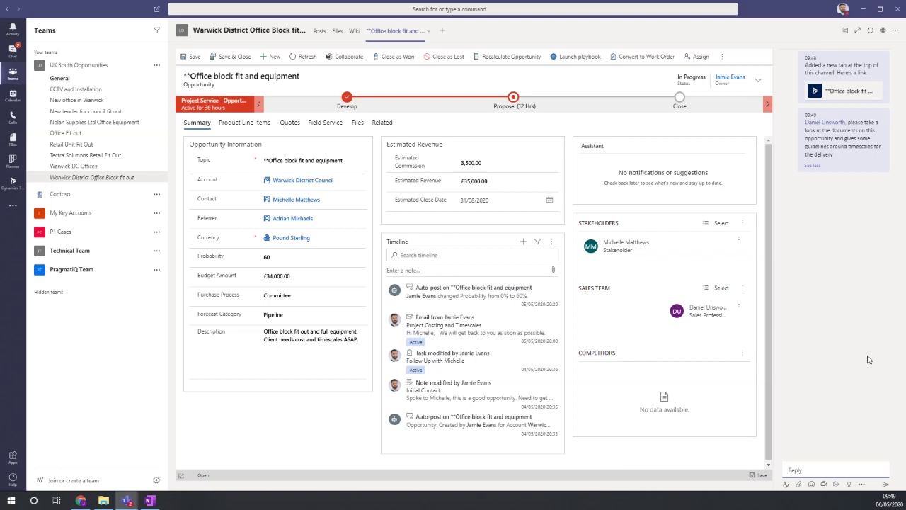
Try to attach a file to the next reply in the opportunity's conversation.
click(798, 485)
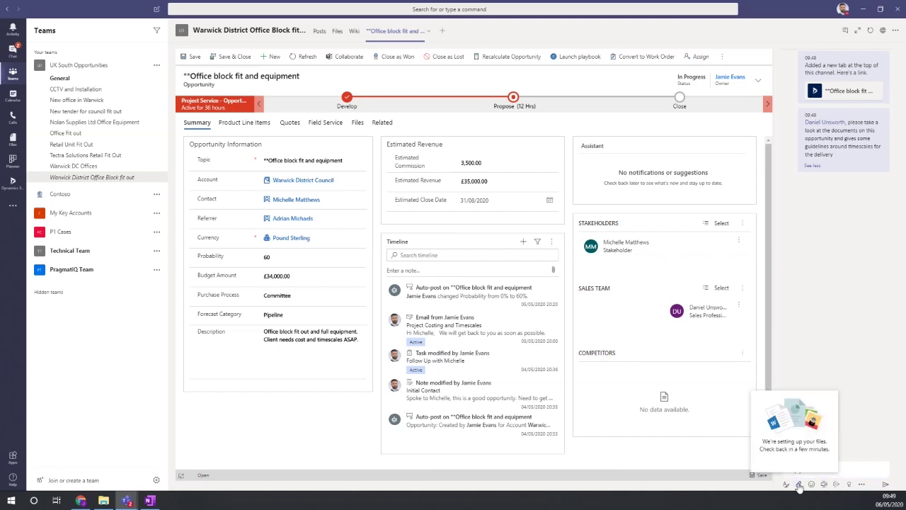
click(864, 416)
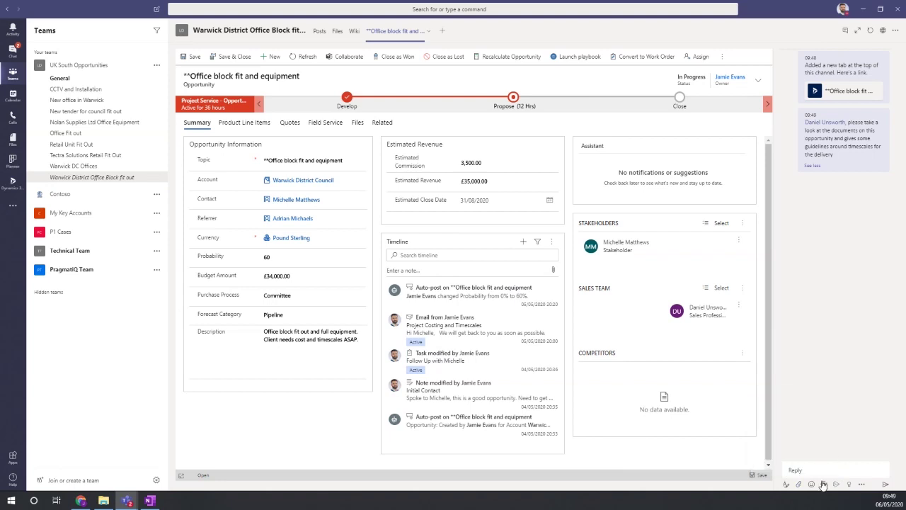
Try to attach contoso.jpg from the computer's desktop to the reply in the opportunity's conversation.
click(801, 487)
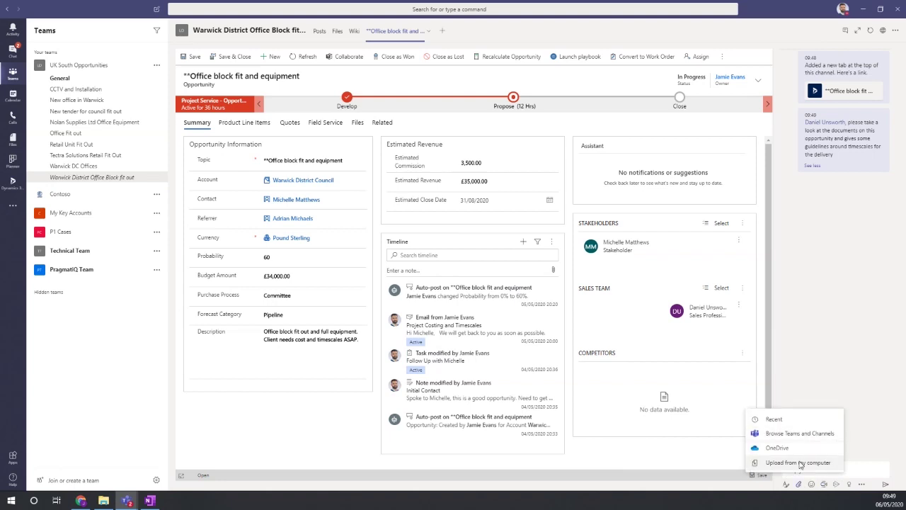
click(801, 464)
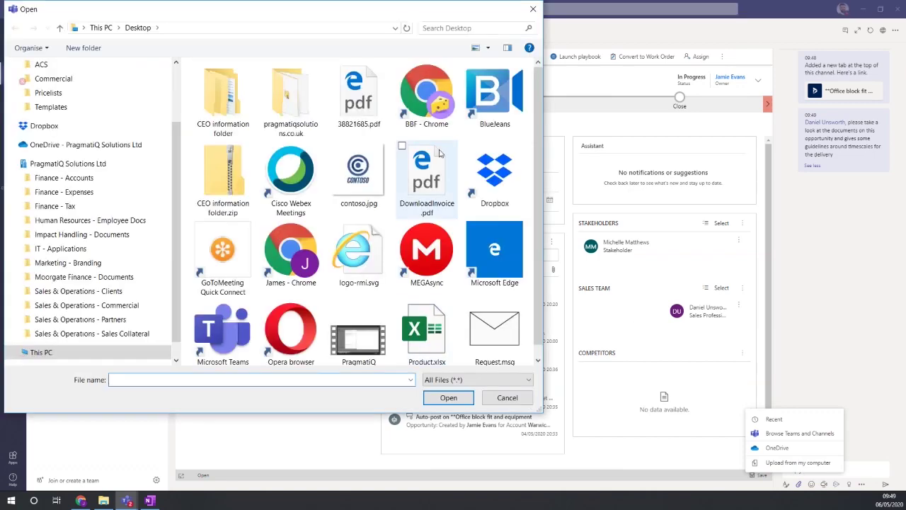
click(351, 180)
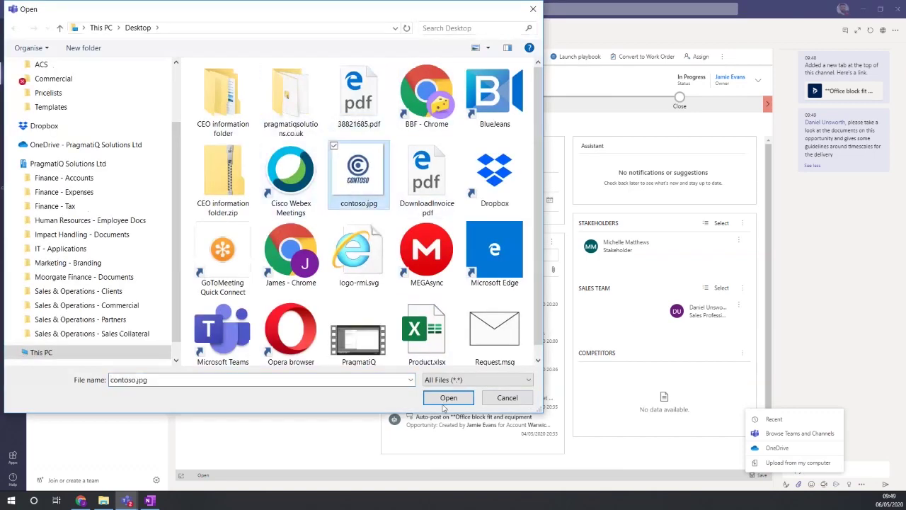
click(447, 399)
click(839, 439)
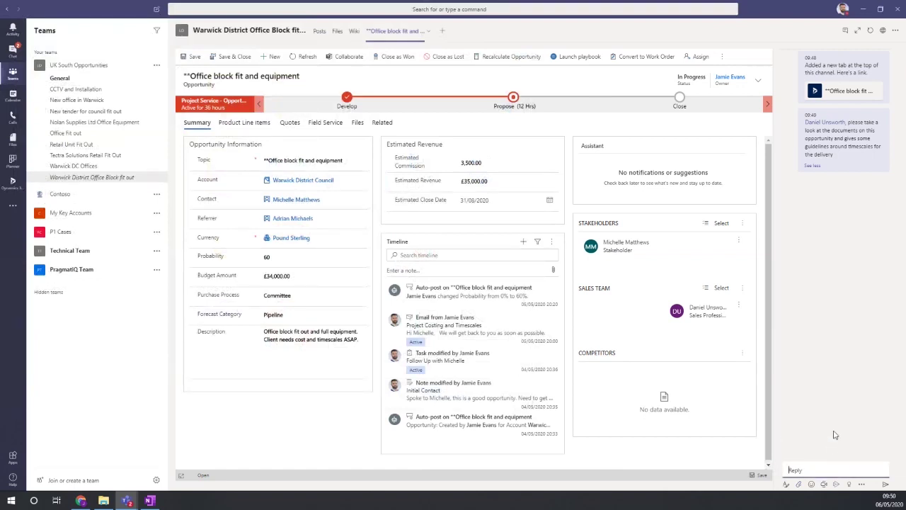
Attach contoso.jpg from the computer and send it in a reply reading "PLease have a look a this spec".
click(799, 485)
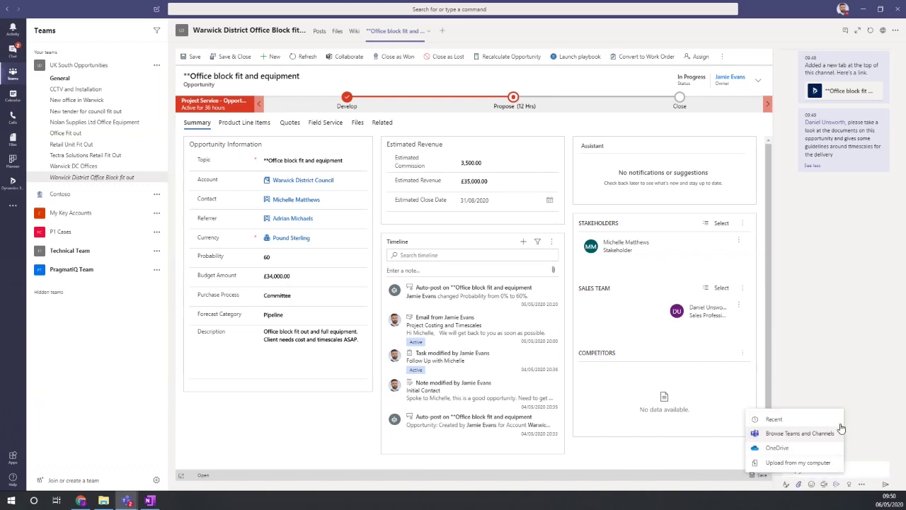
click(793, 463)
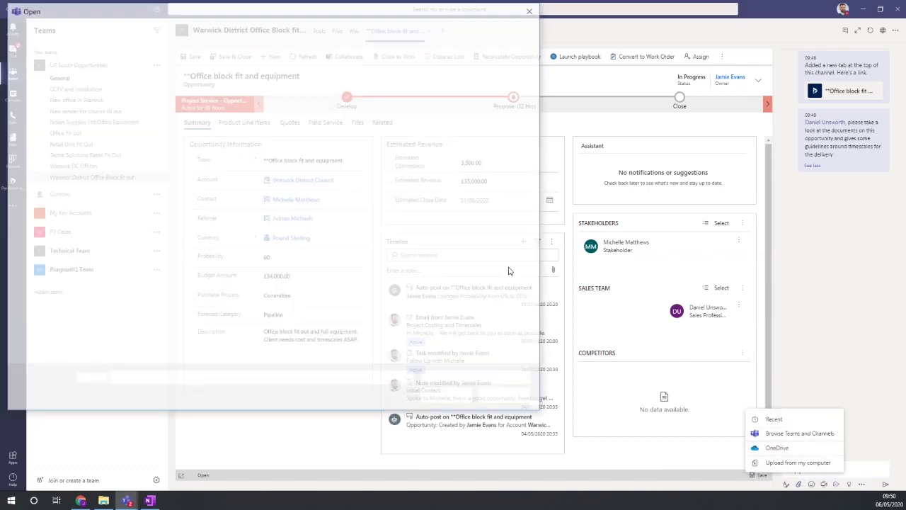
click(352, 185)
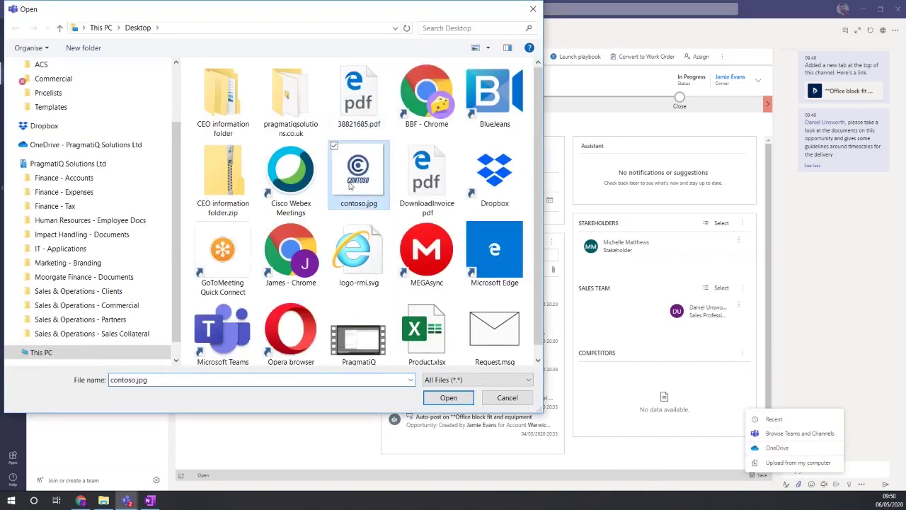
click(439, 397)
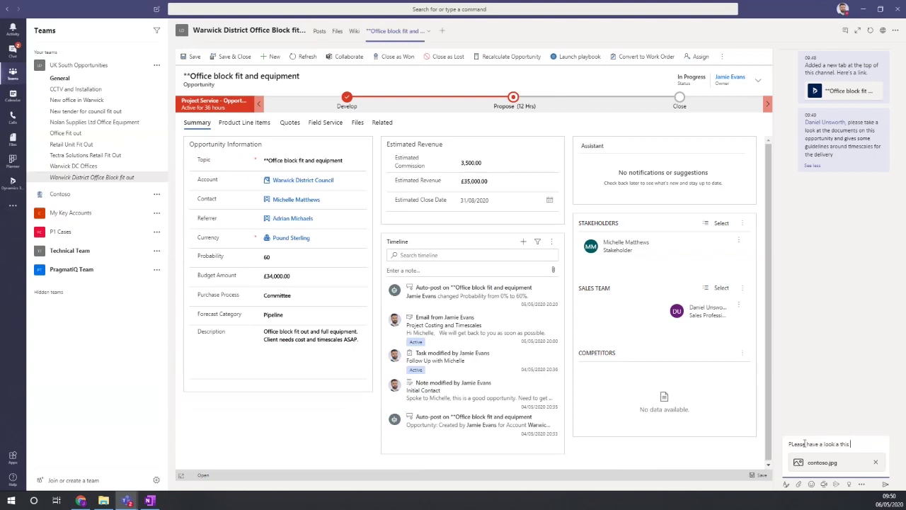
click(886, 484)
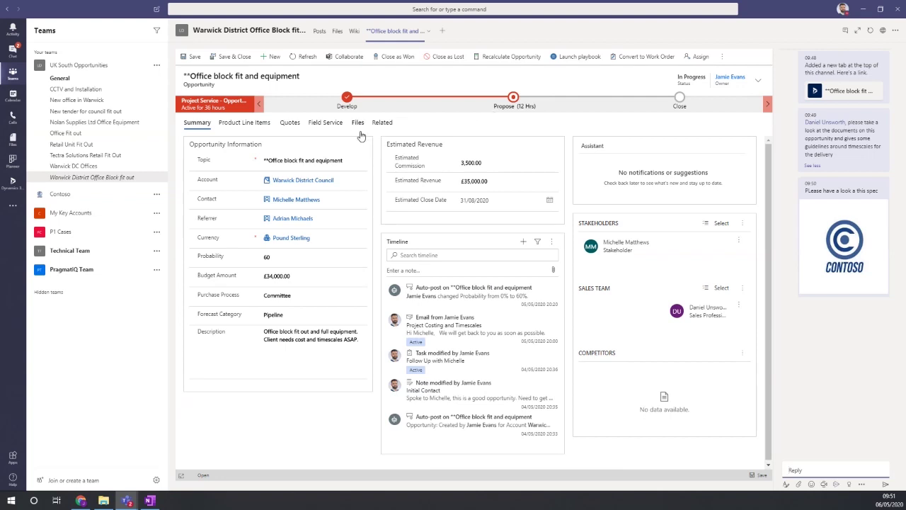
Check the shared file in the channel's files and the opportunity record's files, and view the channel's posts.
click(337, 32)
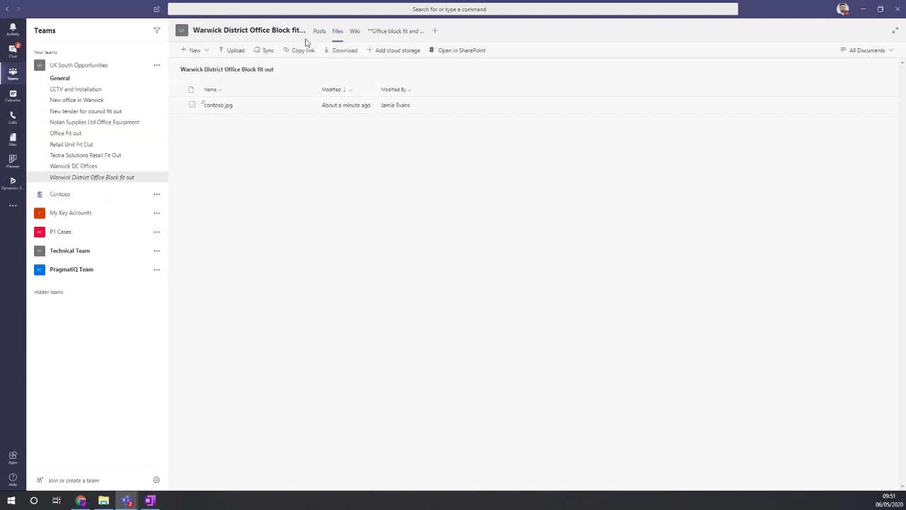
click(386, 31)
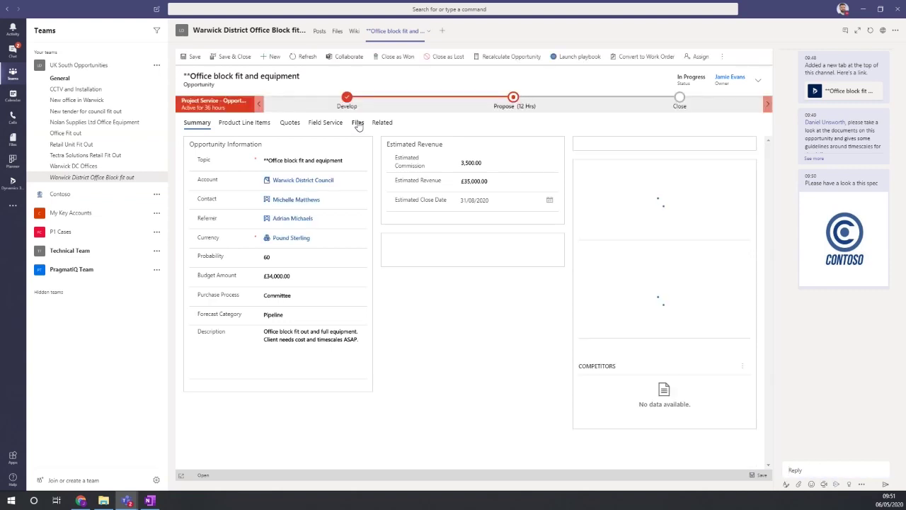
click(358, 123)
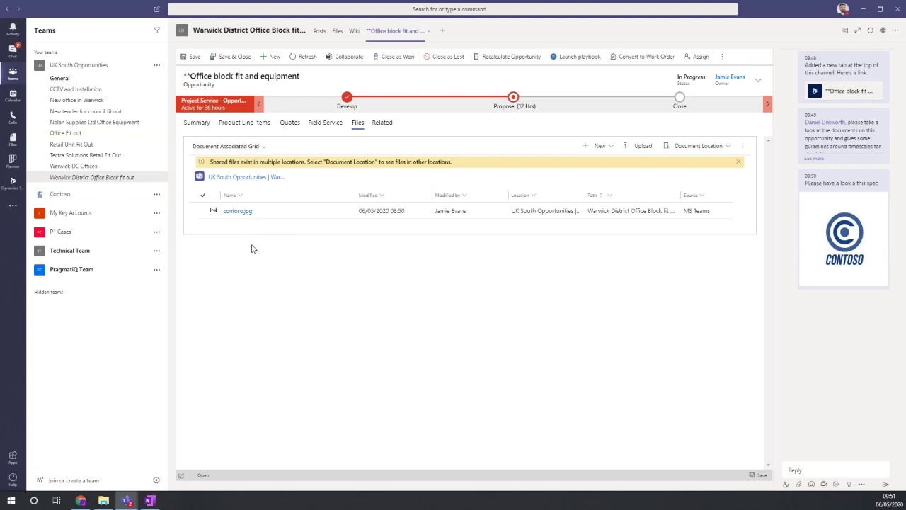
click(319, 32)
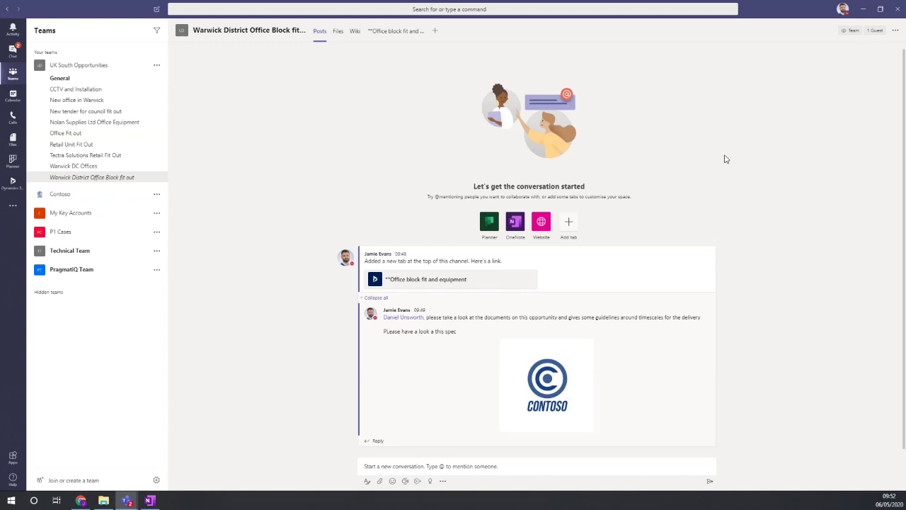
Permanently remove the Wiki tab from the Warwick District Office Block fit out channel.
right_click(355, 34)
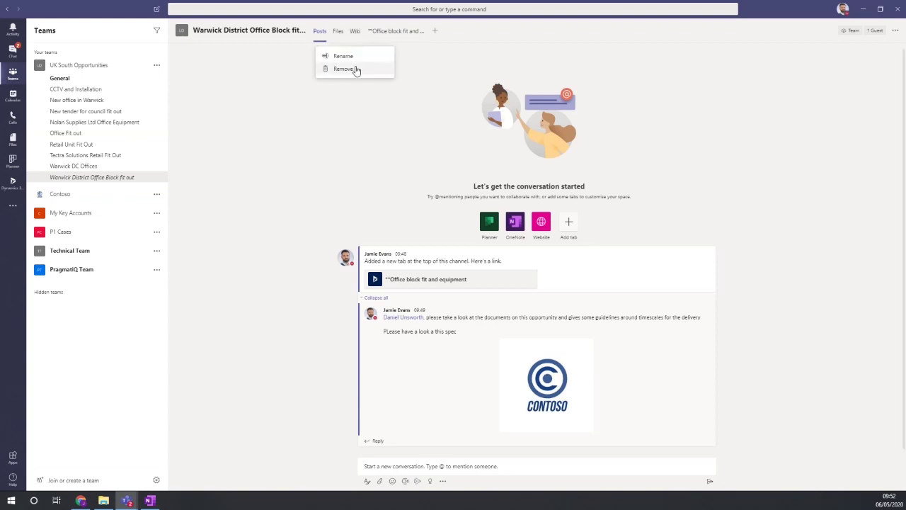
key(Escape)
right_click(356, 32)
click(358, 43)
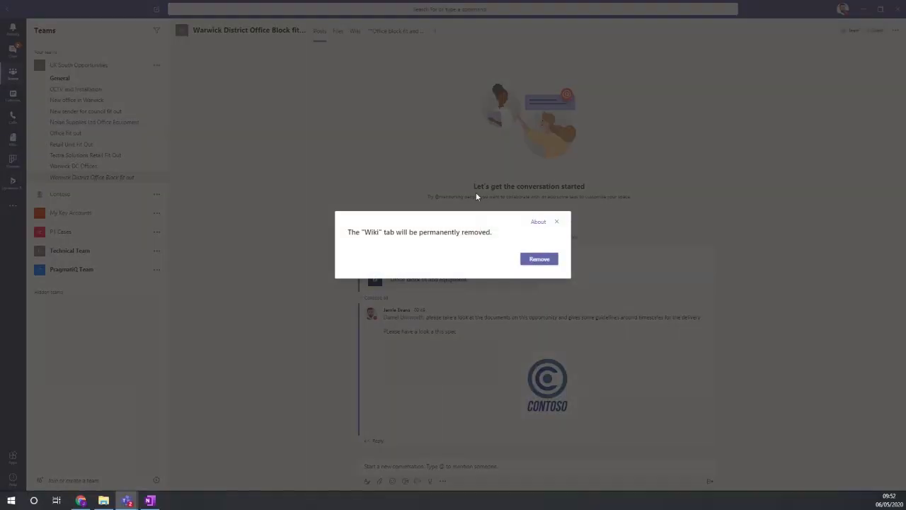
click(537, 267)
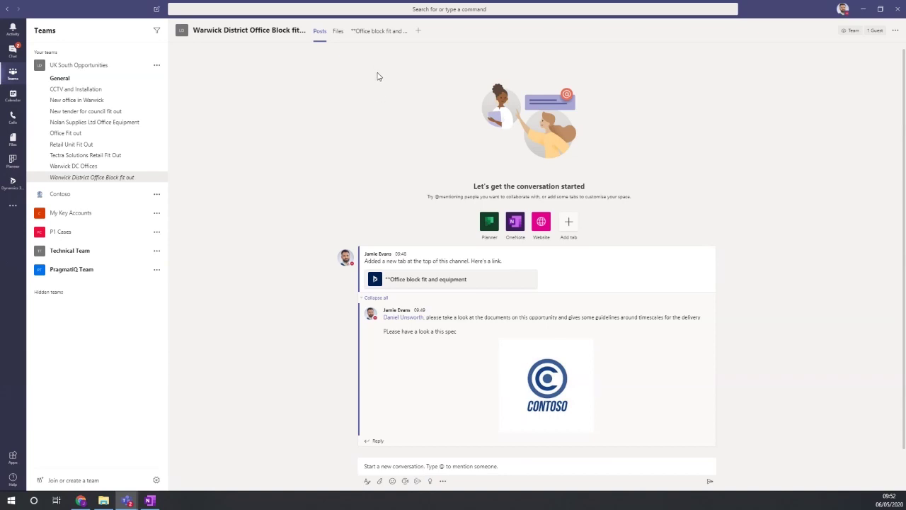
Start adding a Dynamics 365 tab to the channel and choose Account as the entity for its view.
click(419, 32)
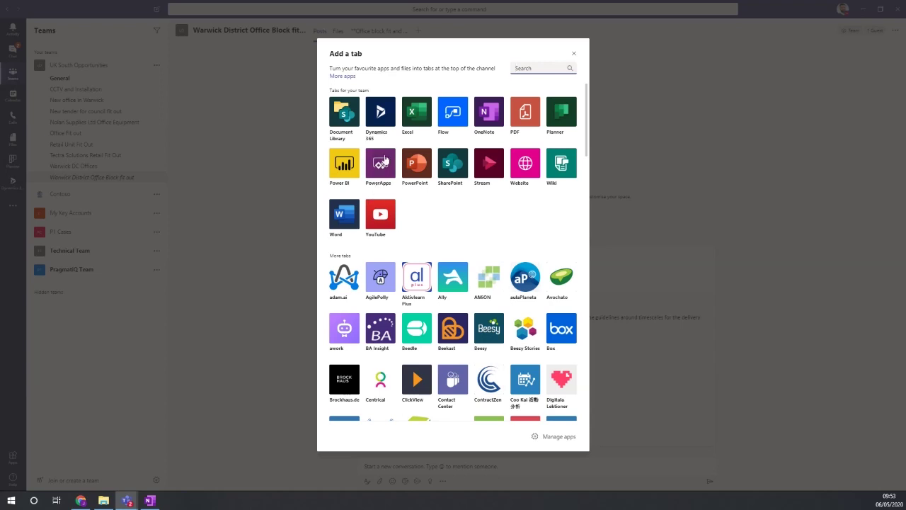
click(381, 121)
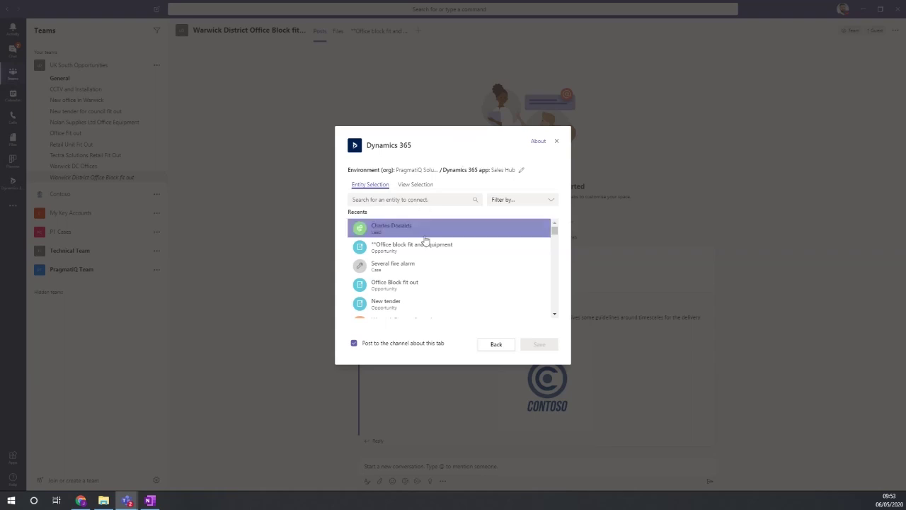
click(416, 185)
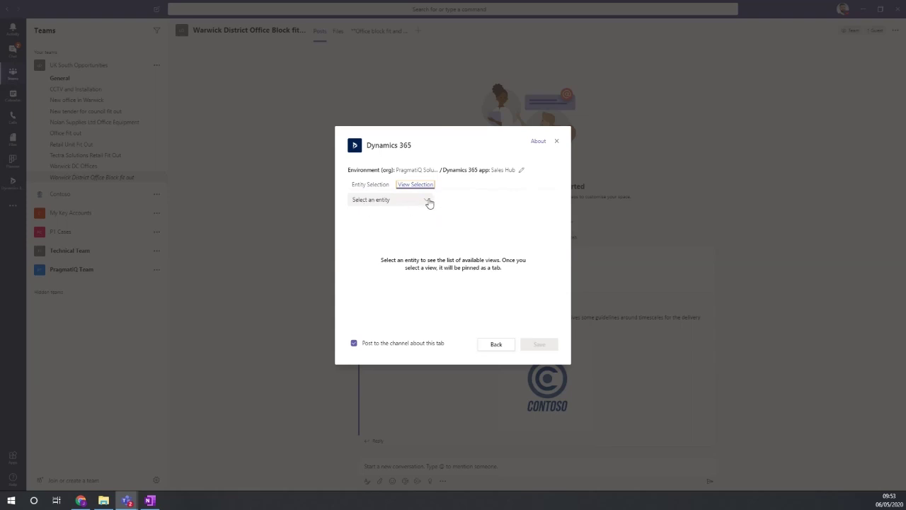
click(427, 201)
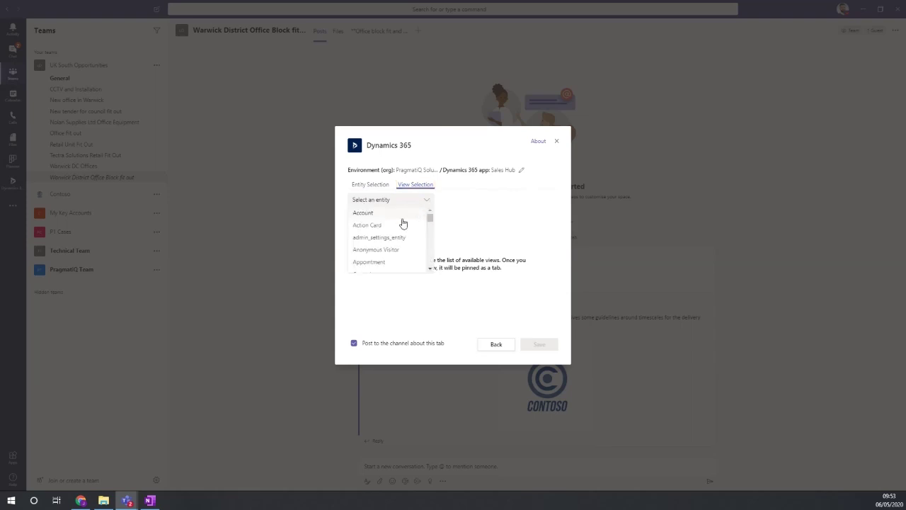
click(405, 213)
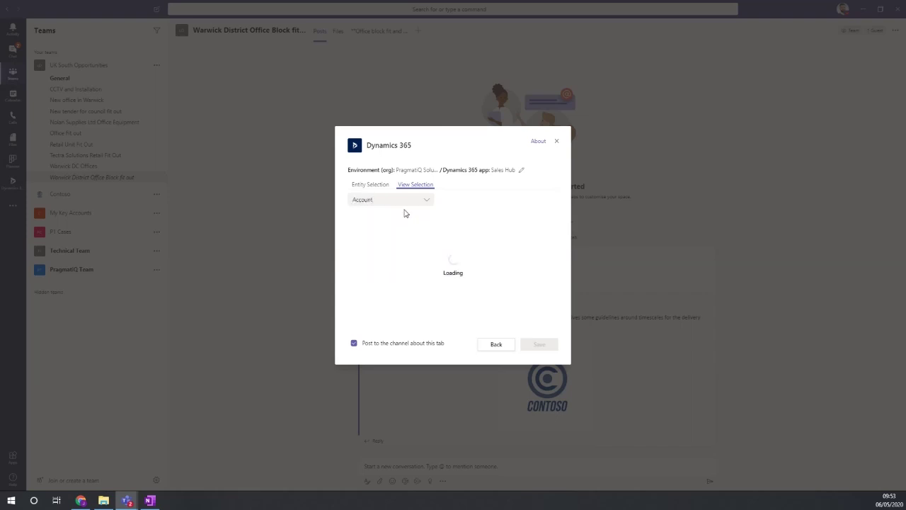
Choose the Local Authorities view from My Views and save it as a channel tab with a post about it.
scroll(434, 244, down, 5)
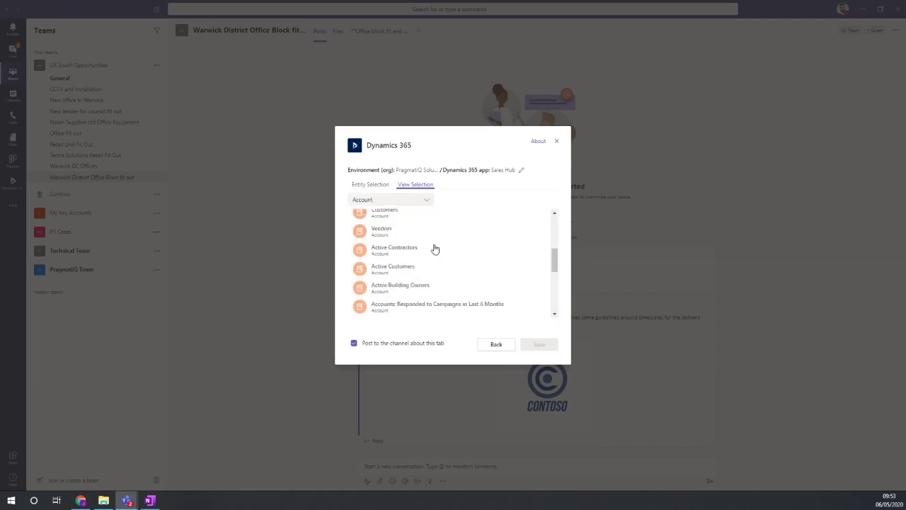
scroll(434, 248, down, 5)
scroll(425, 300, down, 2)
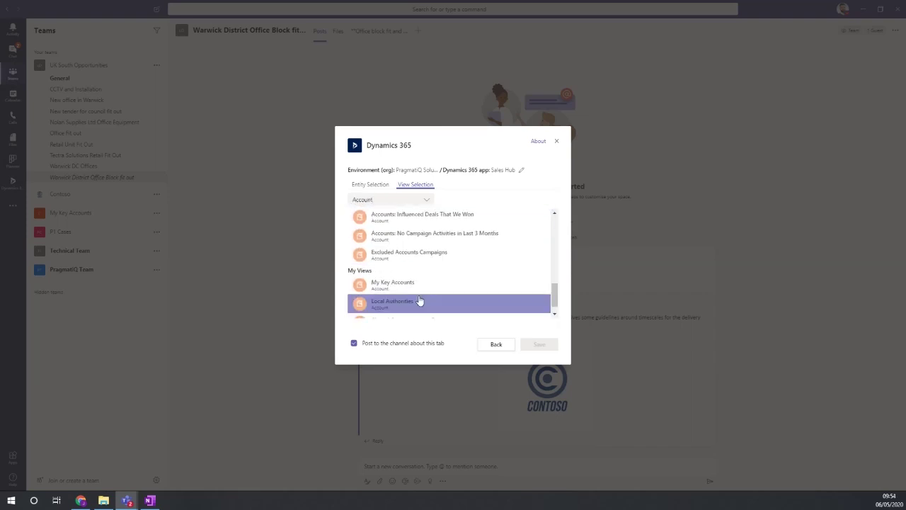
scroll(417, 295, up, 4)
scroll(413, 291, down, 3)
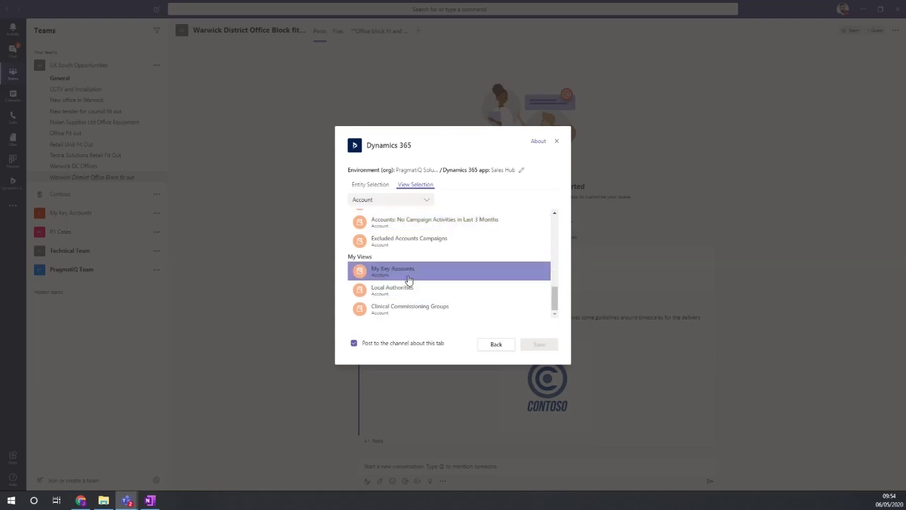
click(425, 289)
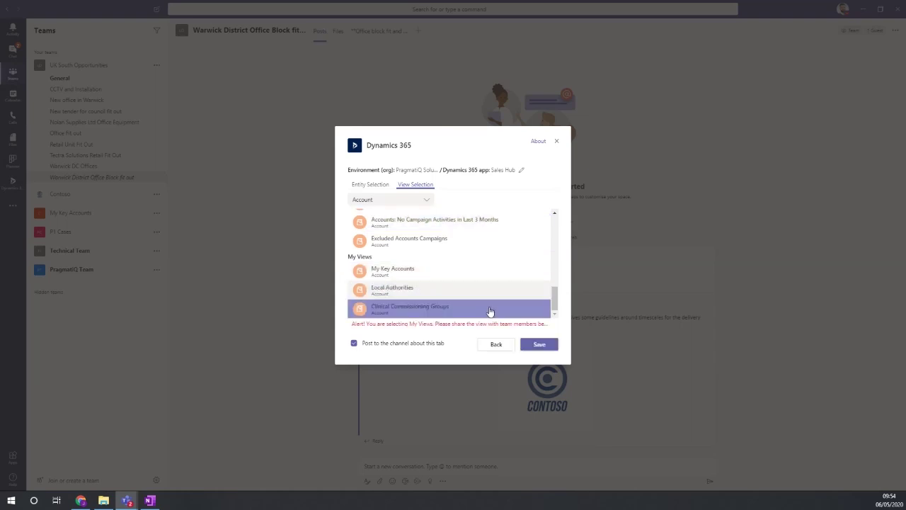
click(537, 343)
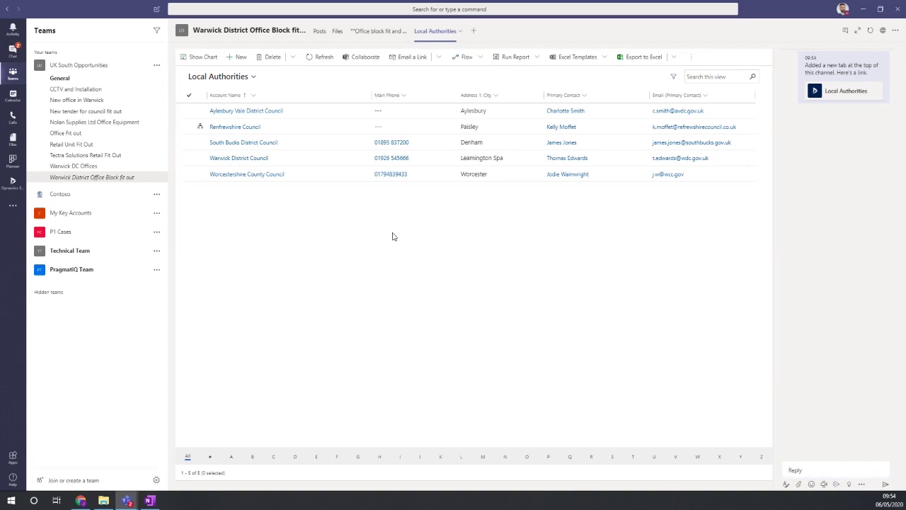
Open the channel's office block opportunity in the web browser, and return to the channel in Teams.
click(376, 33)
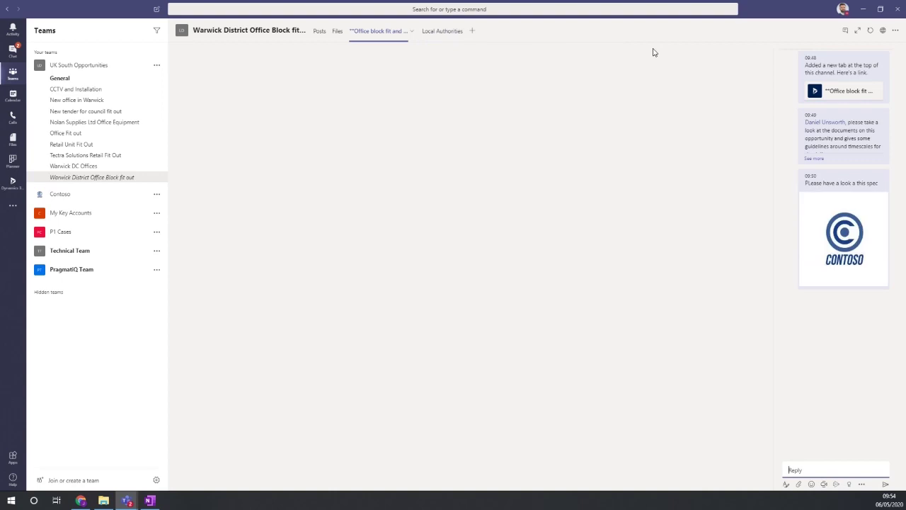
click(884, 32)
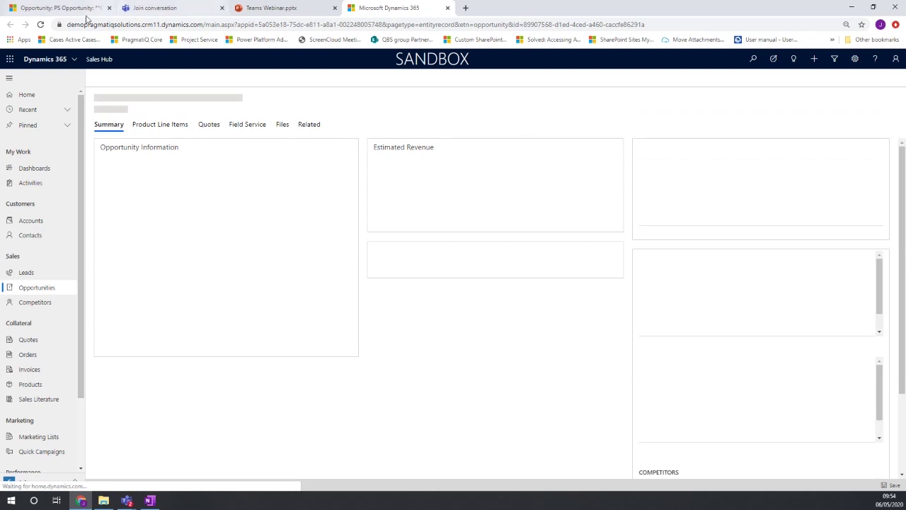
mouse_move(127, 501)
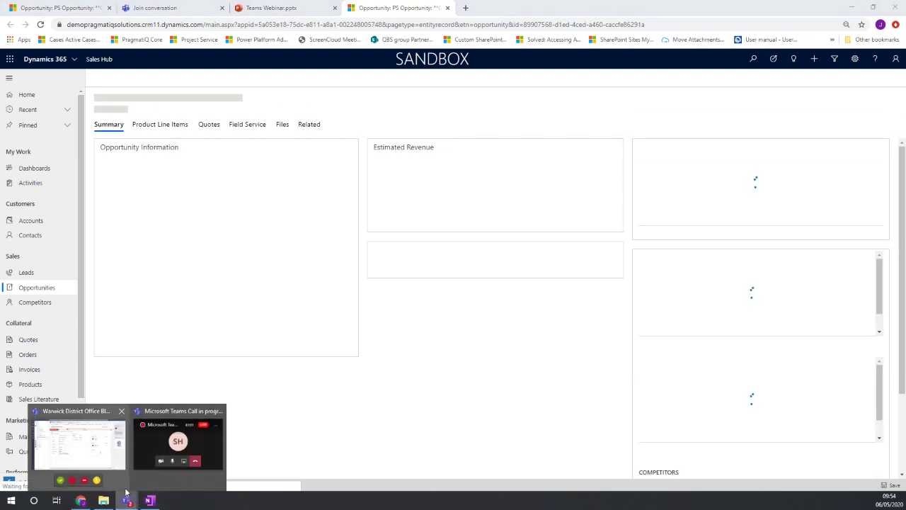
click(79, 445)
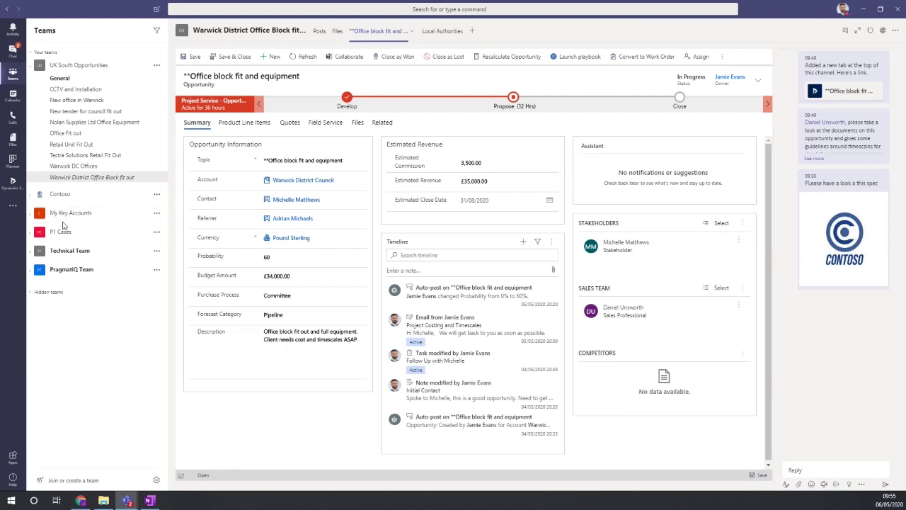
View the My Key Accounts list in that team's General channel and open the Warwick District Council account.
click(31, 216)
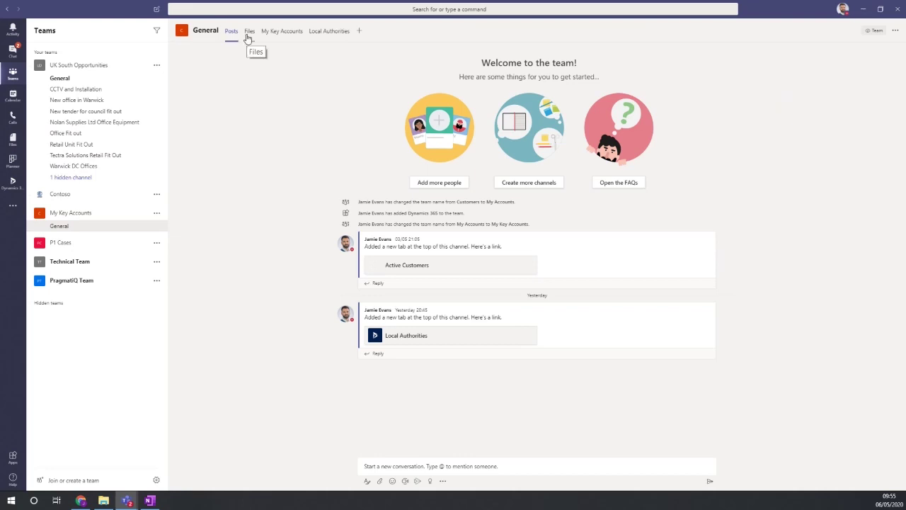
click(277, 36)
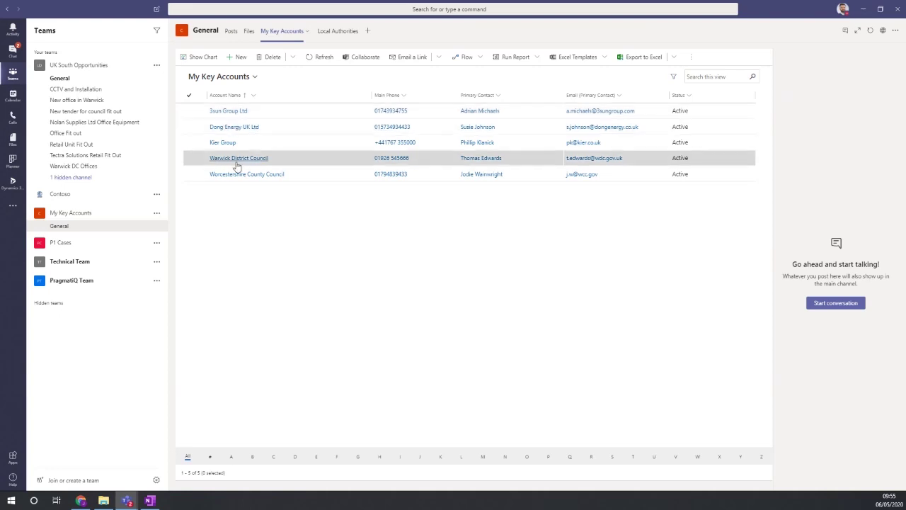
click(239, 158)
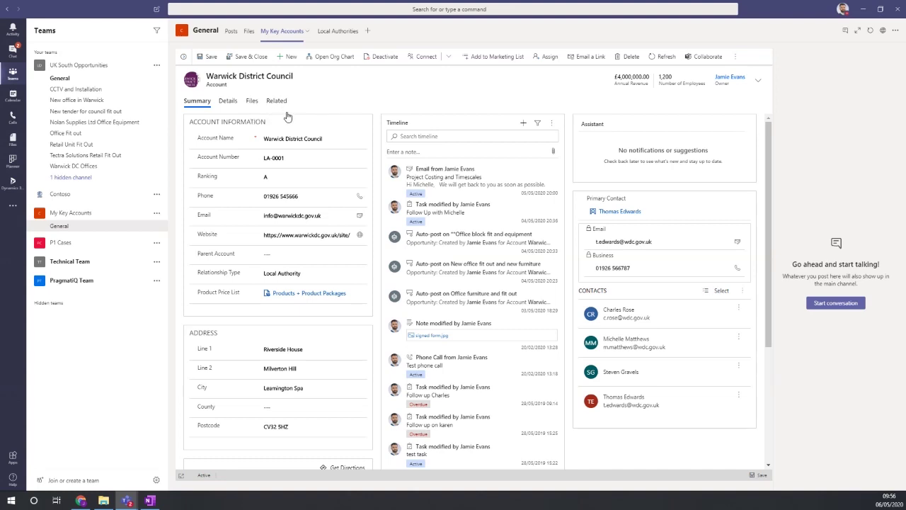
View the Contoso account in that team's General channel and its Proposal channel, and collapse the Contoso team.
click(29, 215)
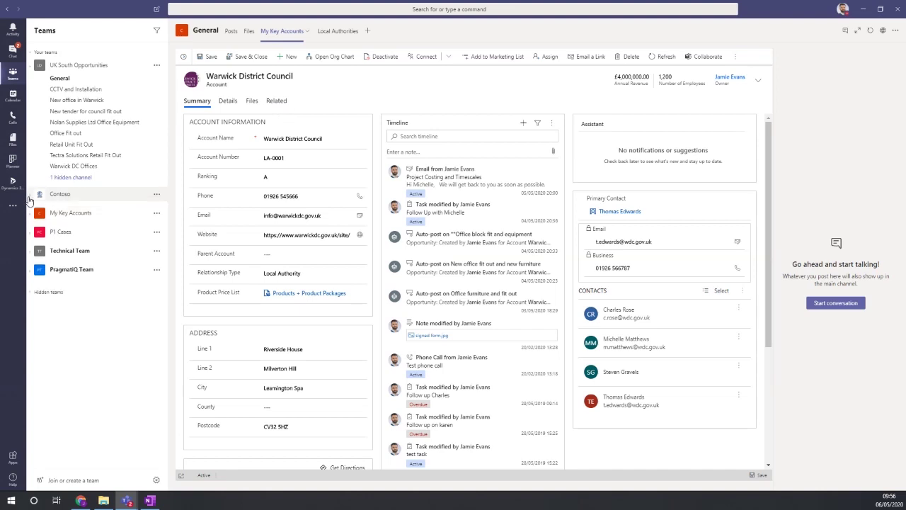
click(29, 196)
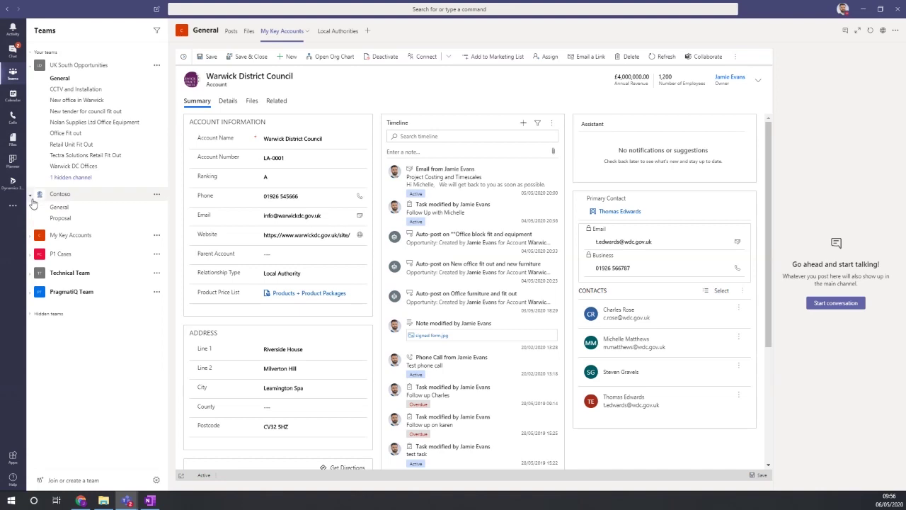
click(72, 210)
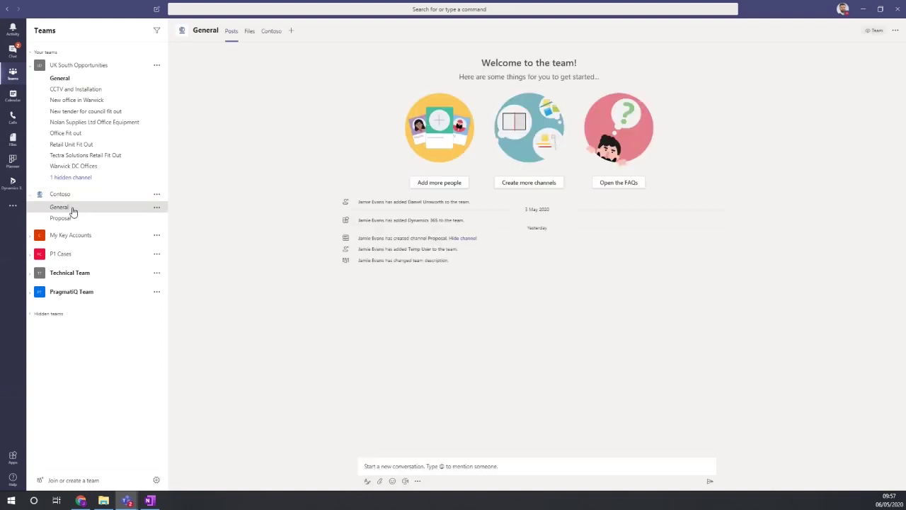
click(272, 34)
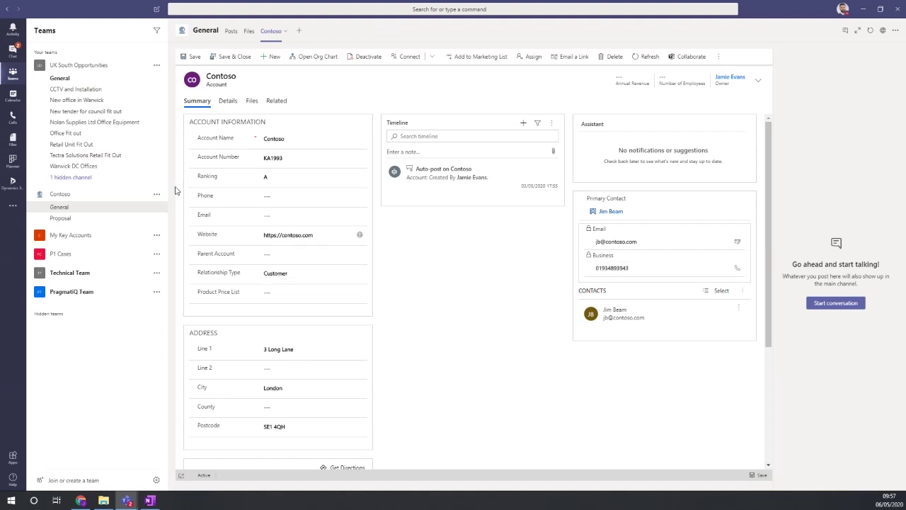
click(61, 219)
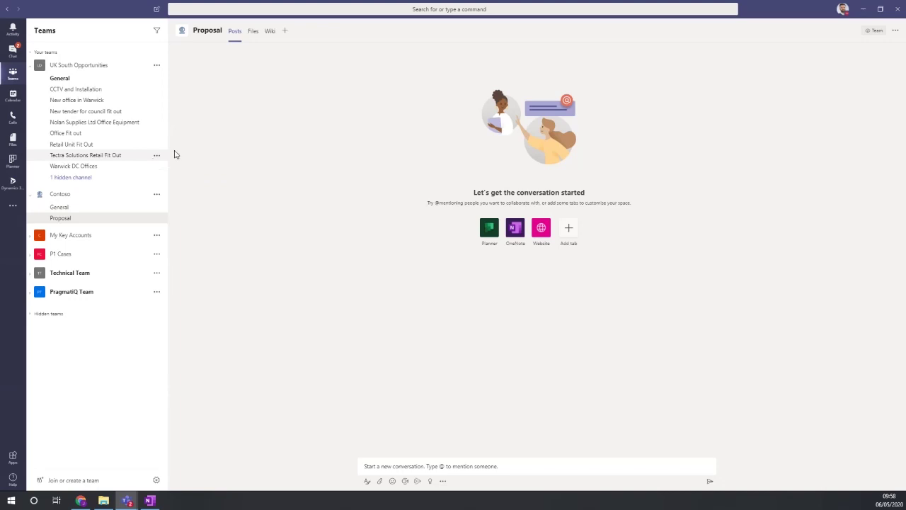
click(31, 196)
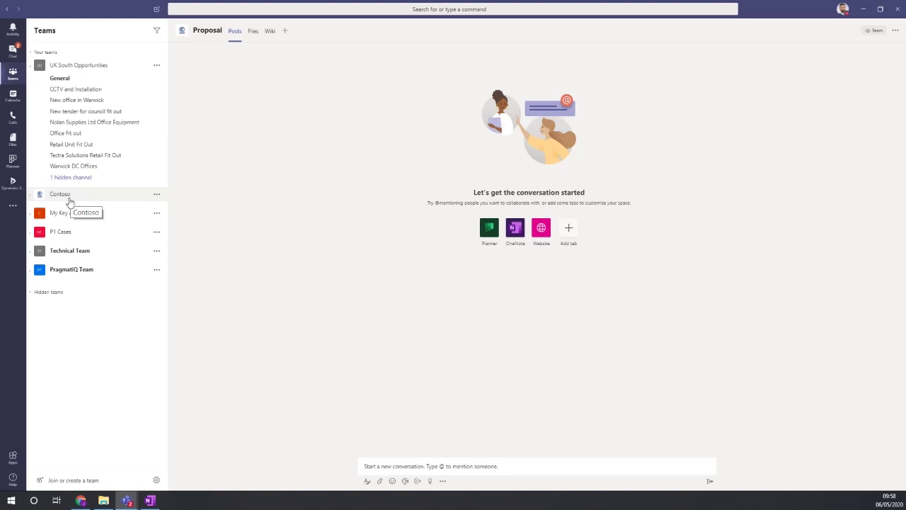
click(65, 83)
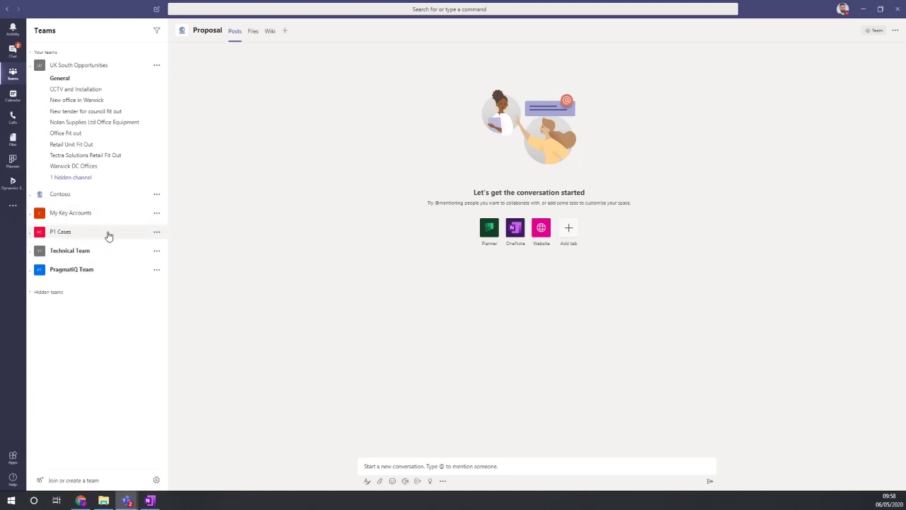
Switch to Dynamics 365 in Chrome and open the **Roof system failure case from the Customer Service Hub's cases.
click(80, 503)
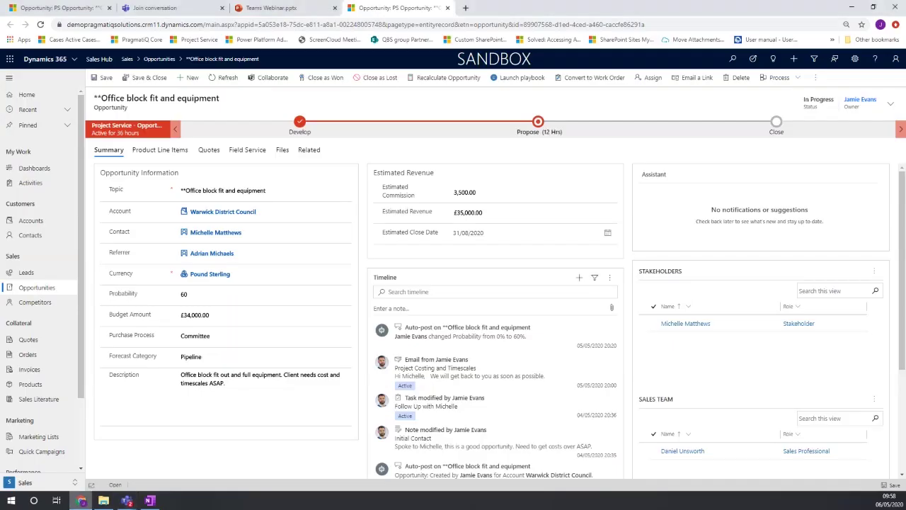
click(74, 60)
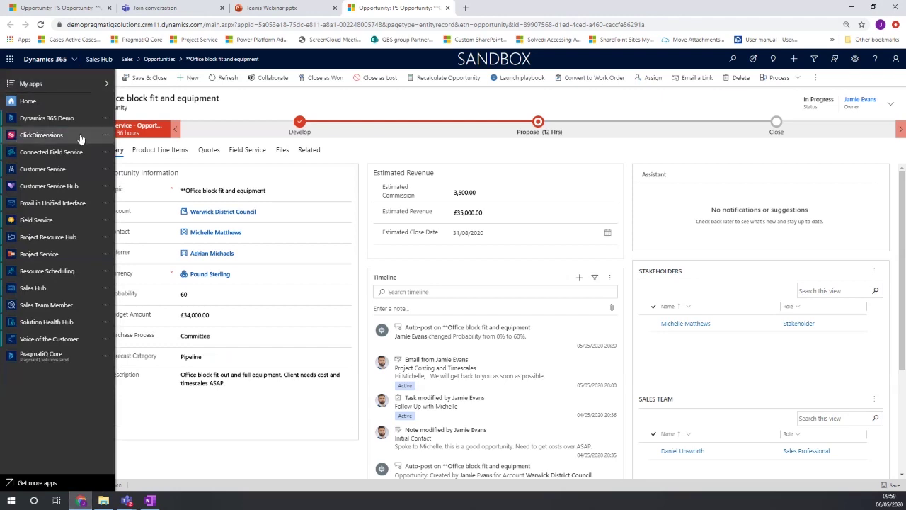
click(72, 187)
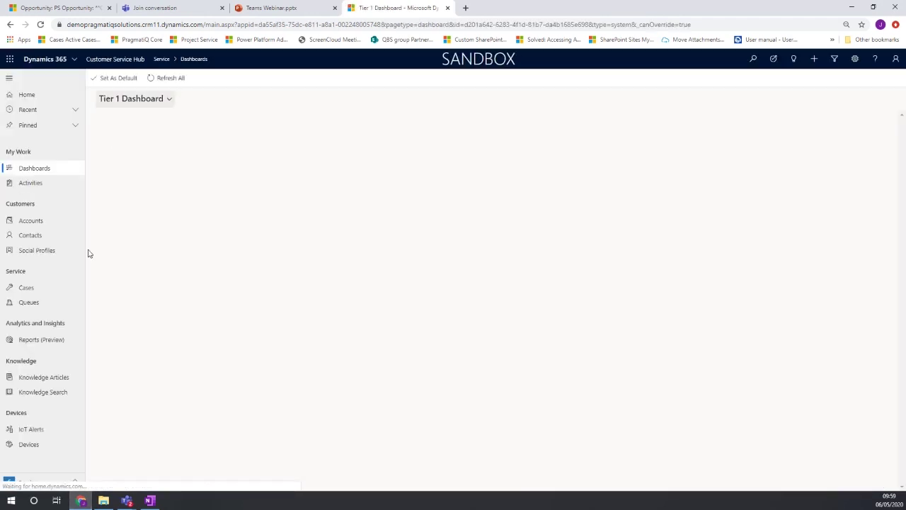
click(26, 289)
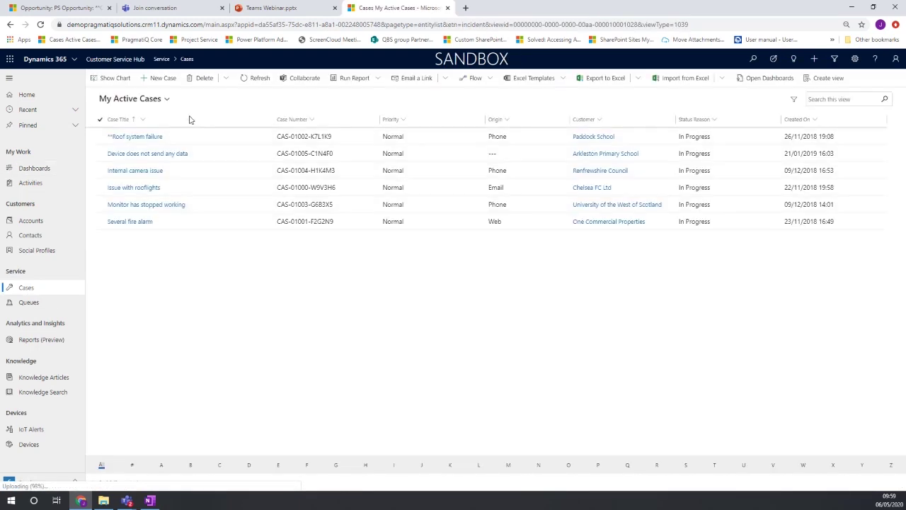
click(143, 137)
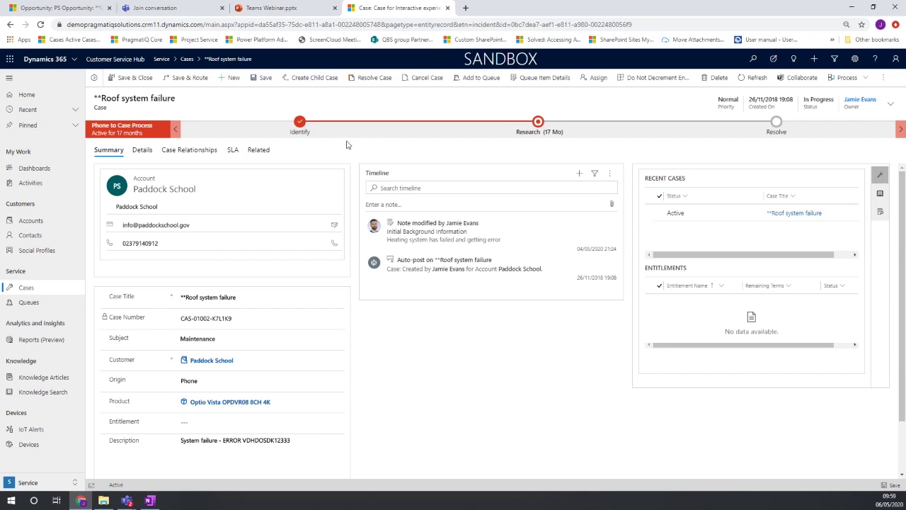
Start collaborating on the case with Microsoft Teams and choose P1 Cases as the team to connect.
click(794, 82)
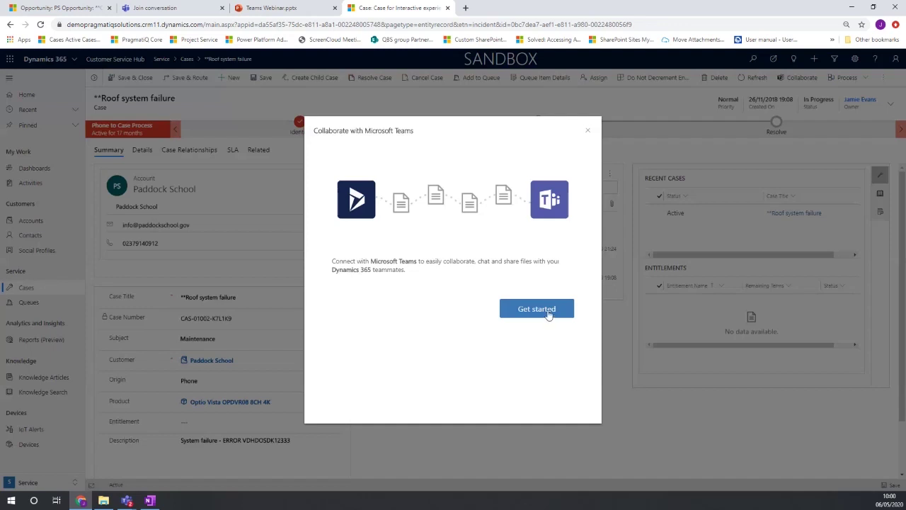
click(537, 310)
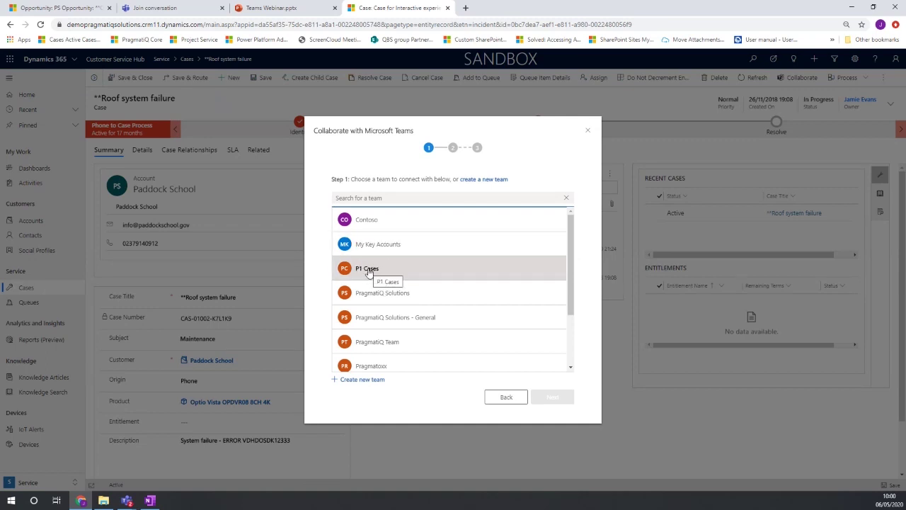
click(368, 271)
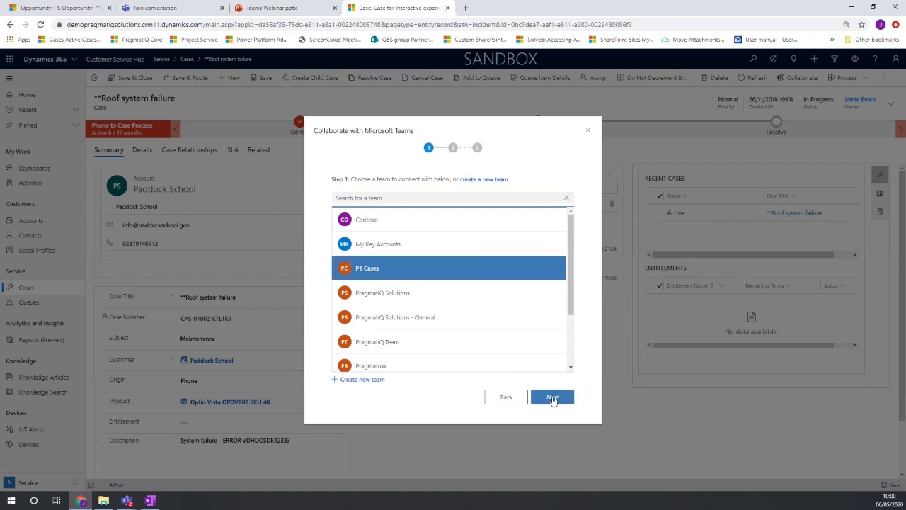
click(553, 398)
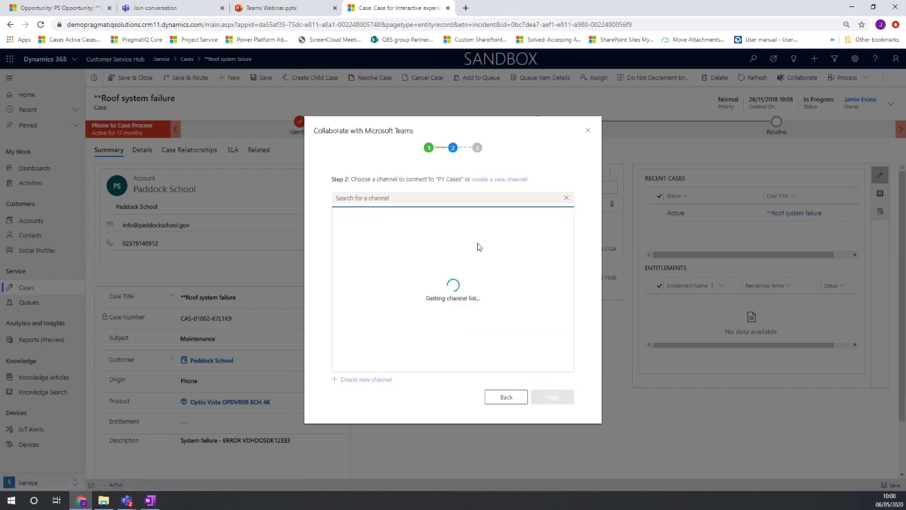
click(506, 398)
click(433, 268)
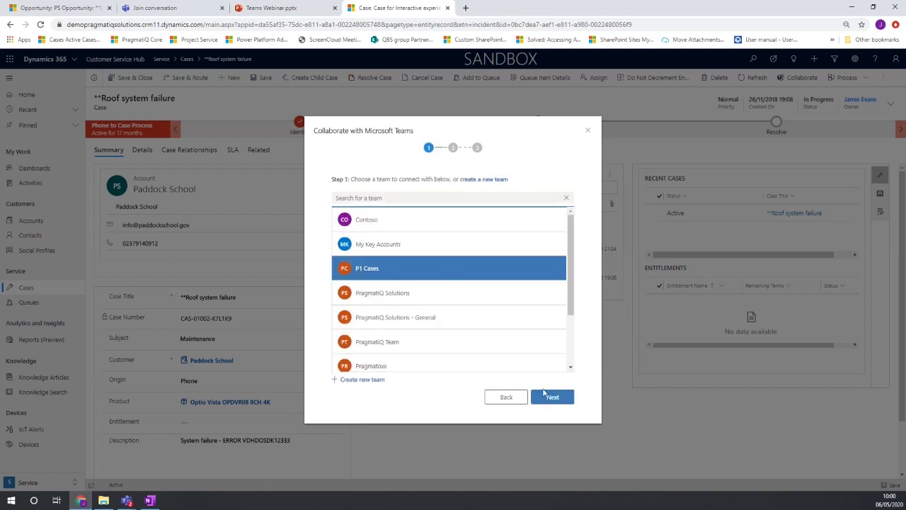
click(551, 398)
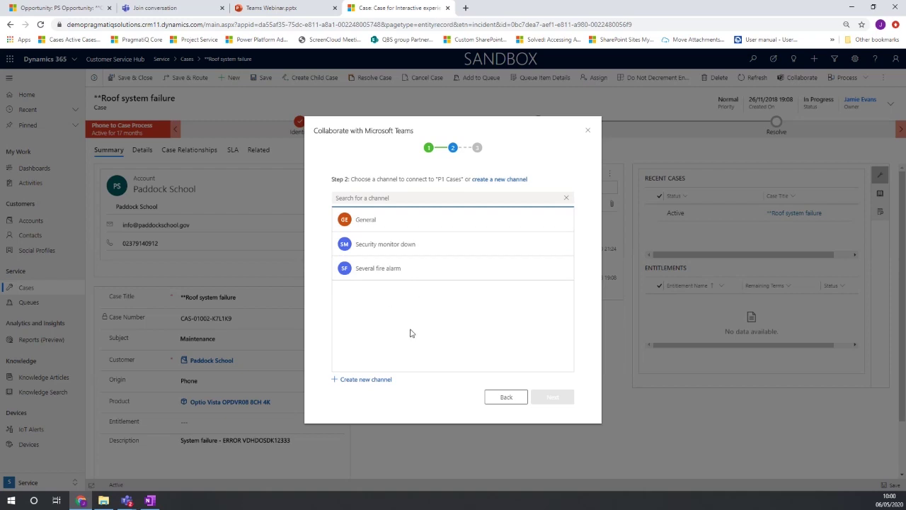
Create a new channel named Roof System Failure P1 for the case and finish the connection without adding team members.
click(366, 380)
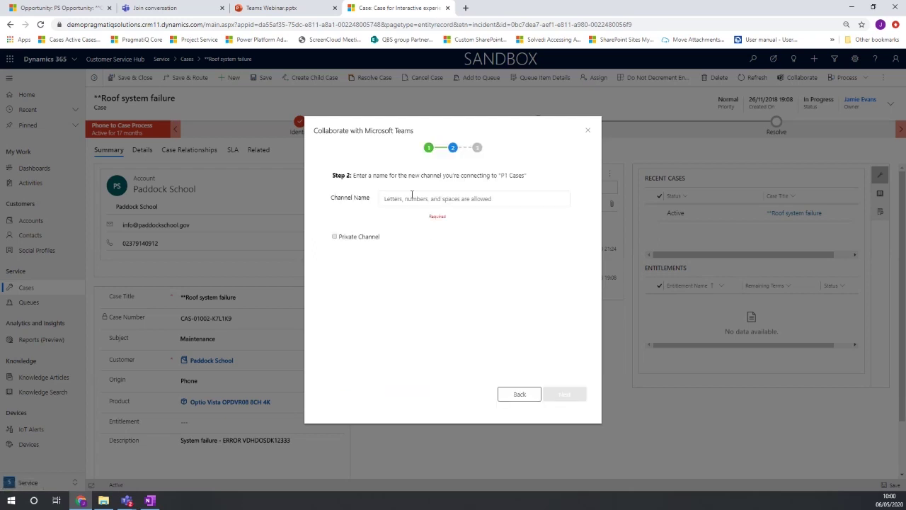
text(Roof)
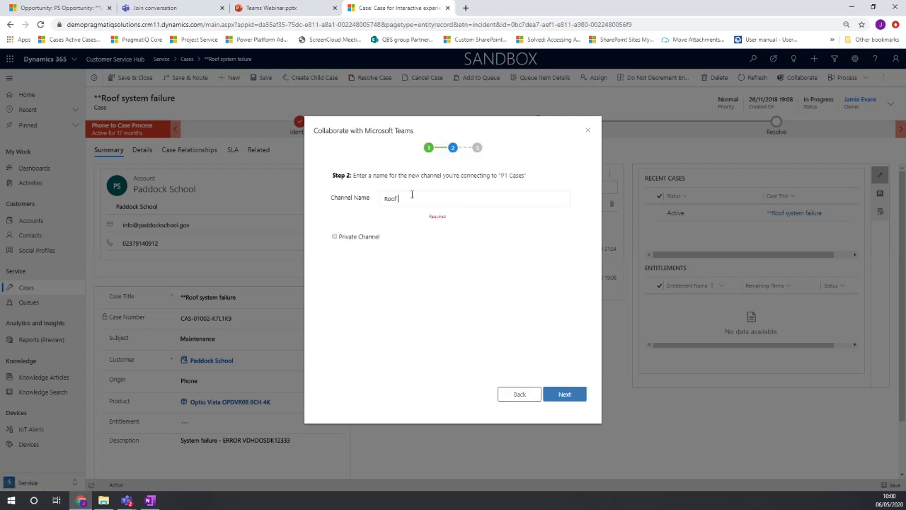
text( System Failure P1)
click(562, 395)
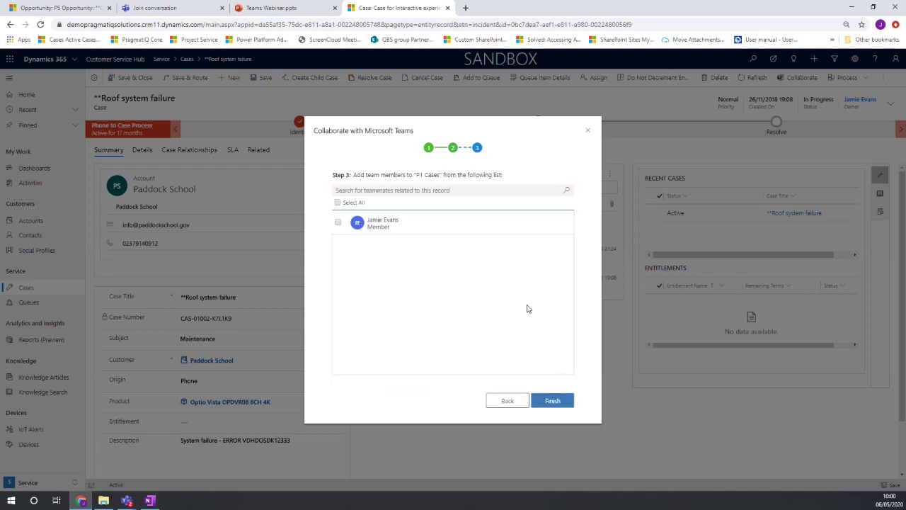
click(555, 400)
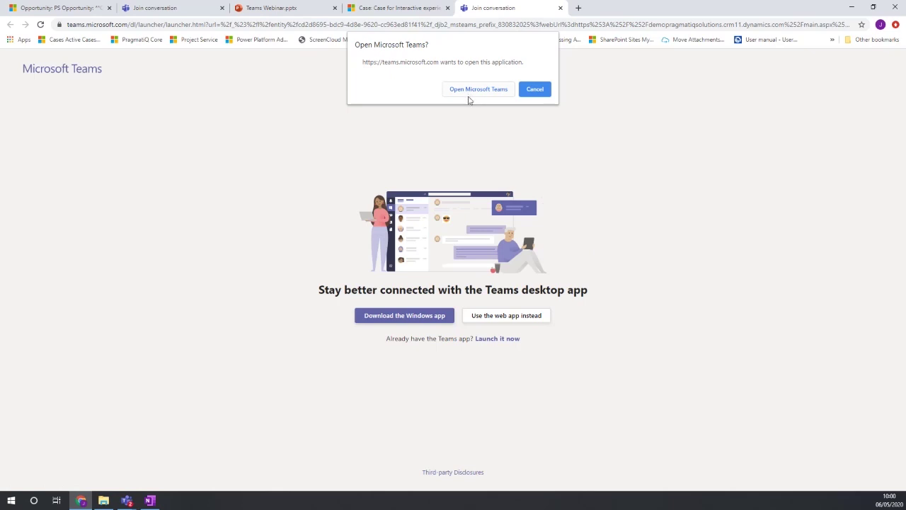
Open the connected channel in the Microsoft Teams desktop app, expand the P1 Cases team and show the **Roof system failure case.
click(474, 94)
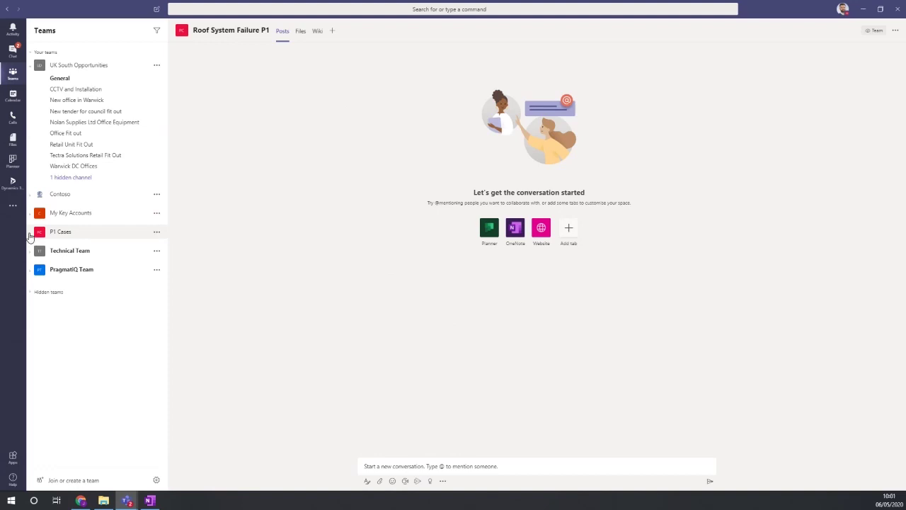
click(30, 235)
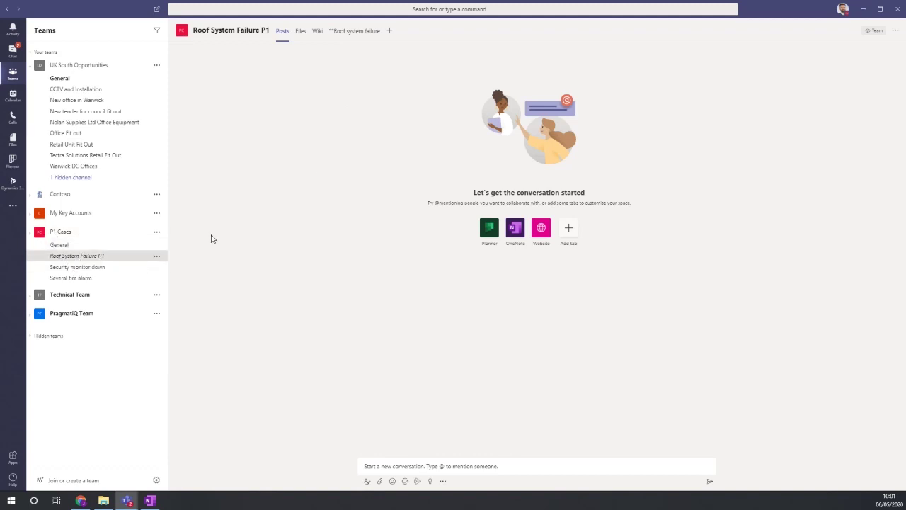
click(358, 32)
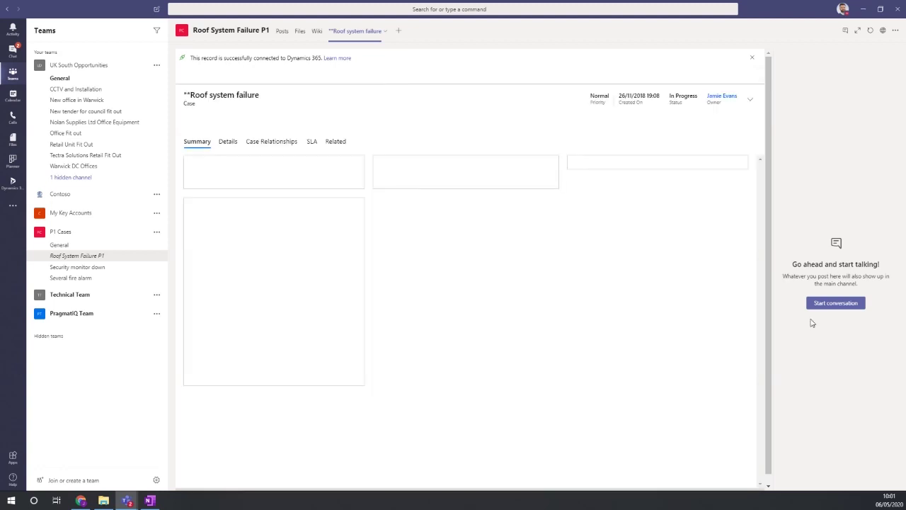
Post a message beside the case mentioning the colleague, with the text "please take a look at this case and let me know your thoughts".
click(836, 305)
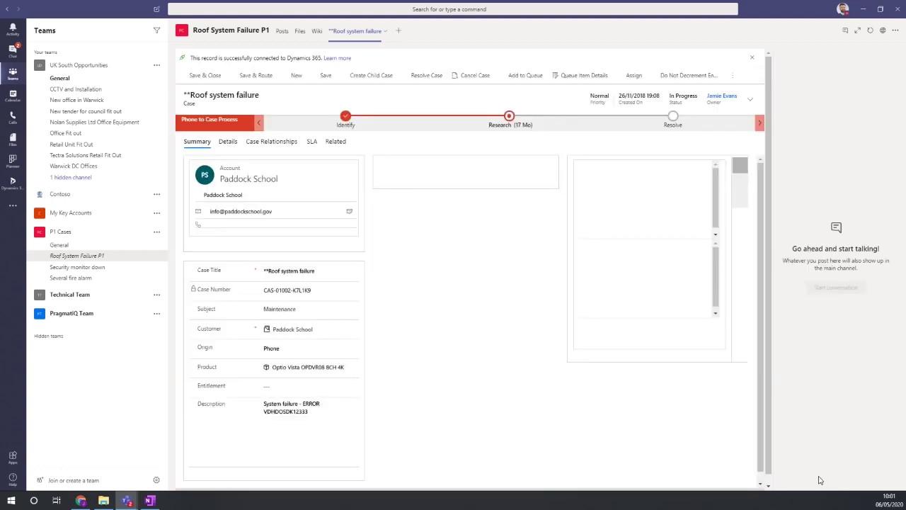
text(@)
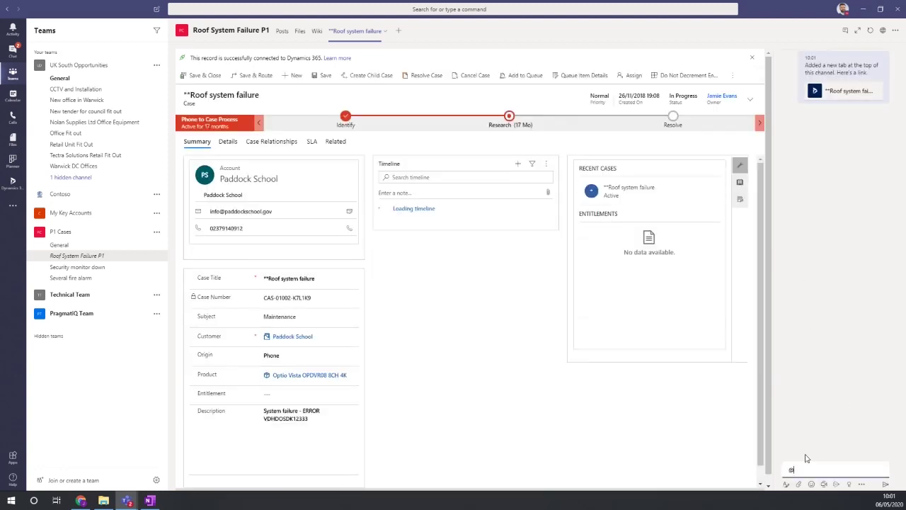
text(daniel)
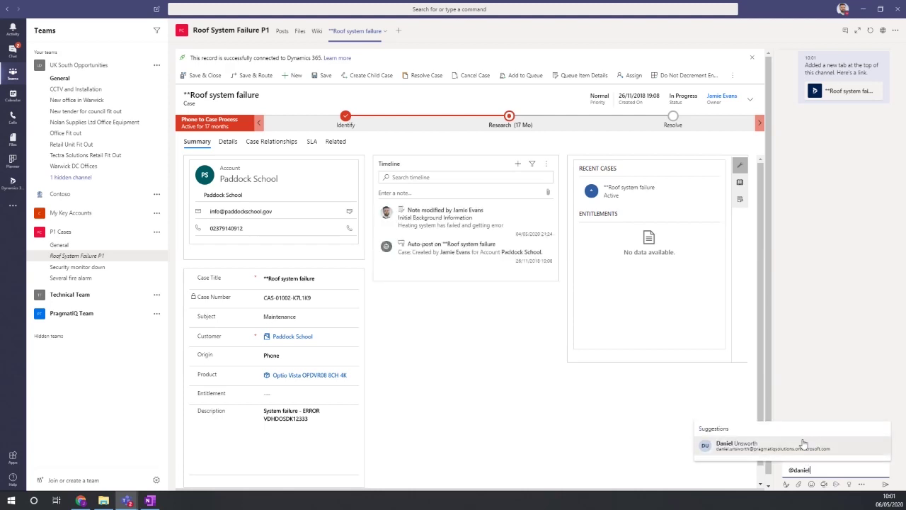
click(815, 446)
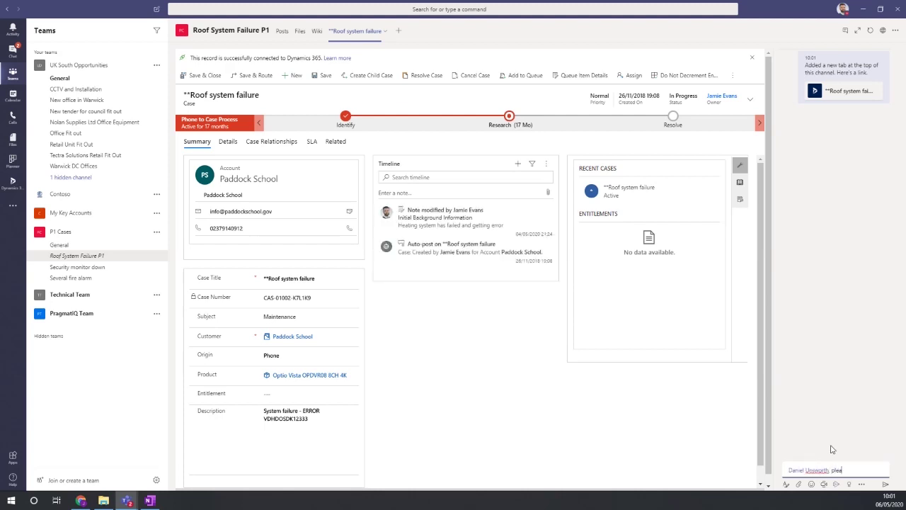
text(please take a look at this case)
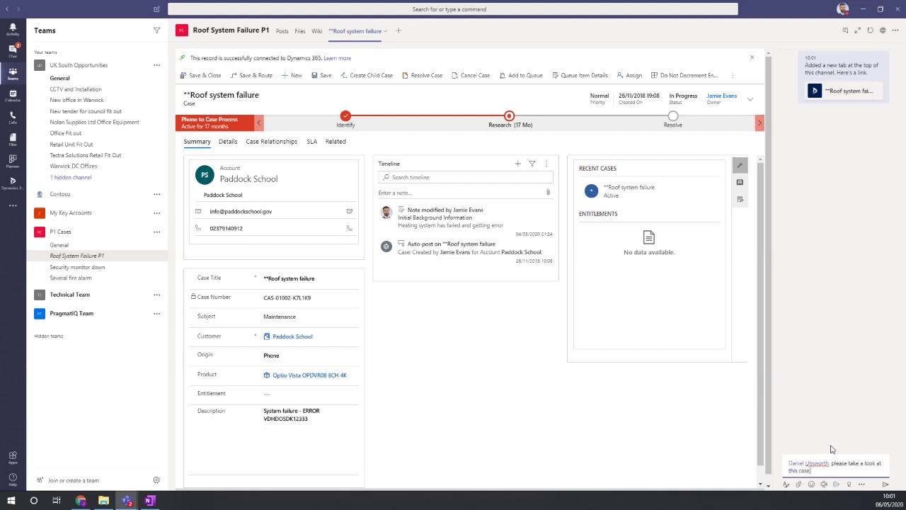
text( and let me know your thoughts)
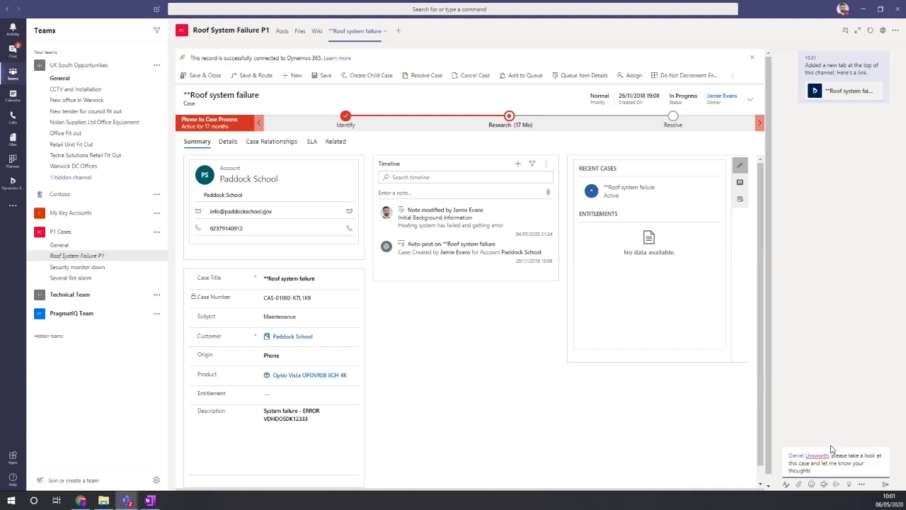
click(886, 484)
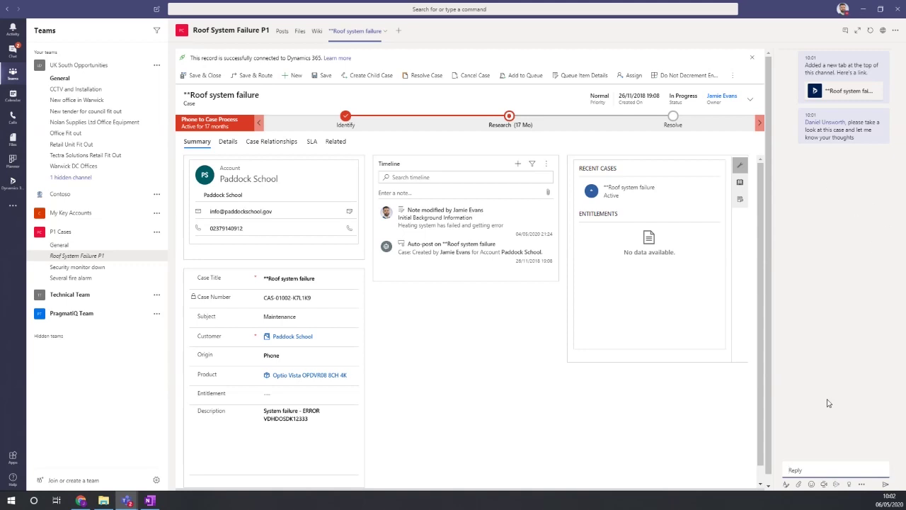
View the Roof System Failure P1 channel's posts and collapse the P1 Cases team.
click(282, 32)
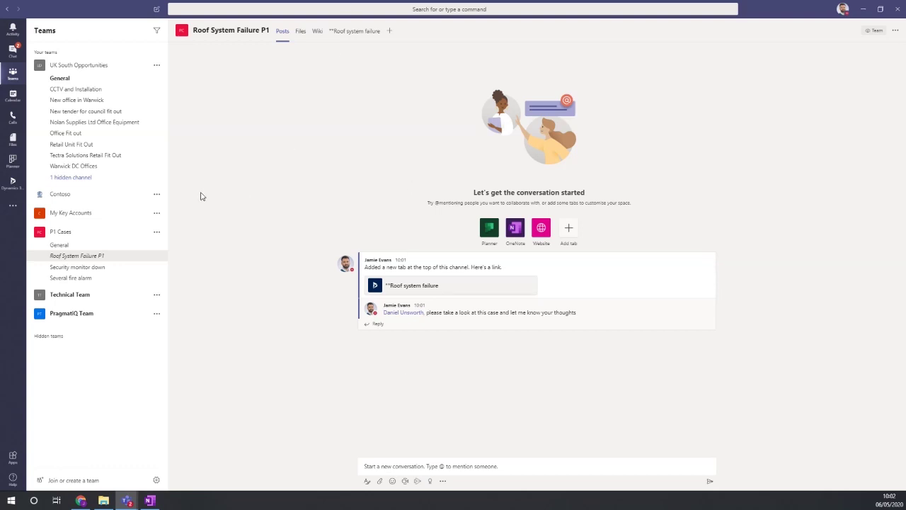
click(30, 237)
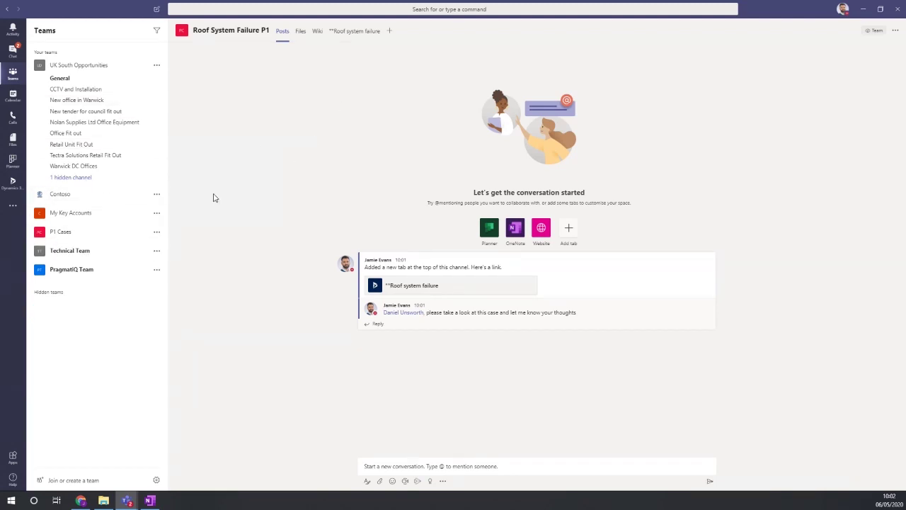
click(11, 207)
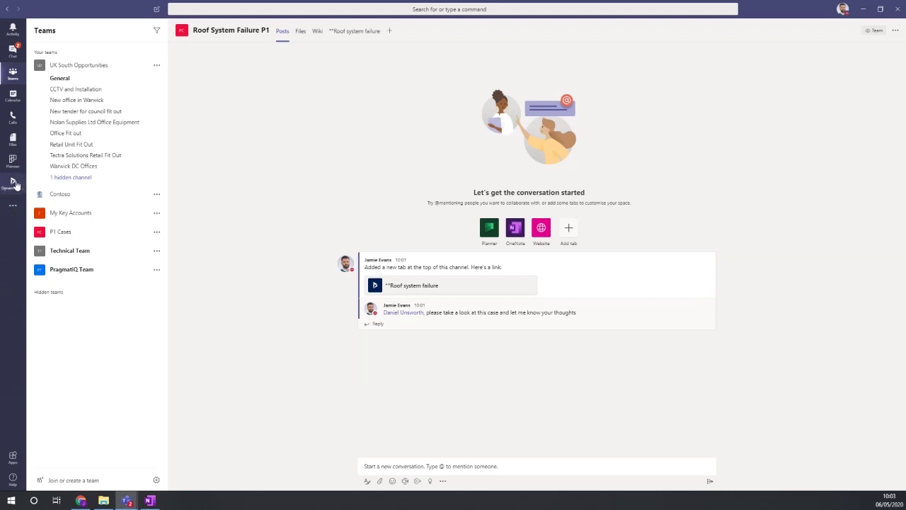
Open the Dynamics 365 app's settings in Teams and review the selectable Dynamics 365 apps, keeping Sales Hub selected.
click(13, 183)
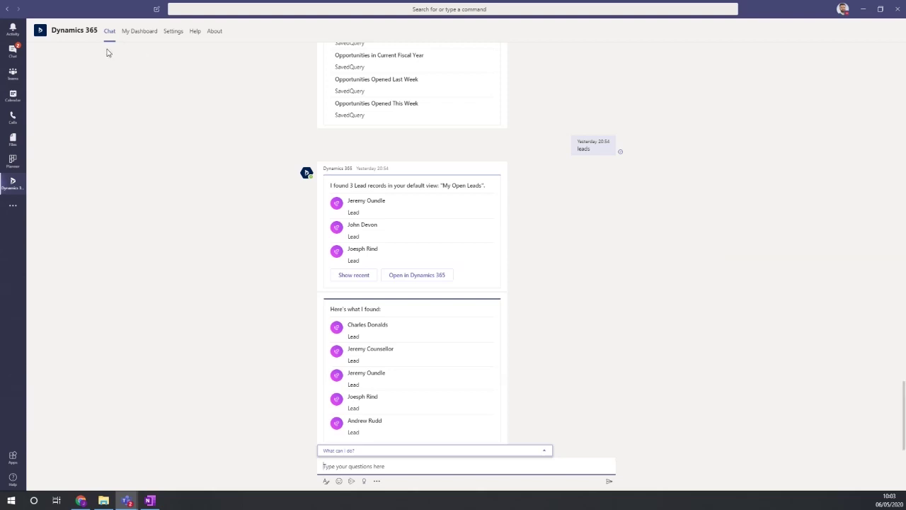
click(173, 32)
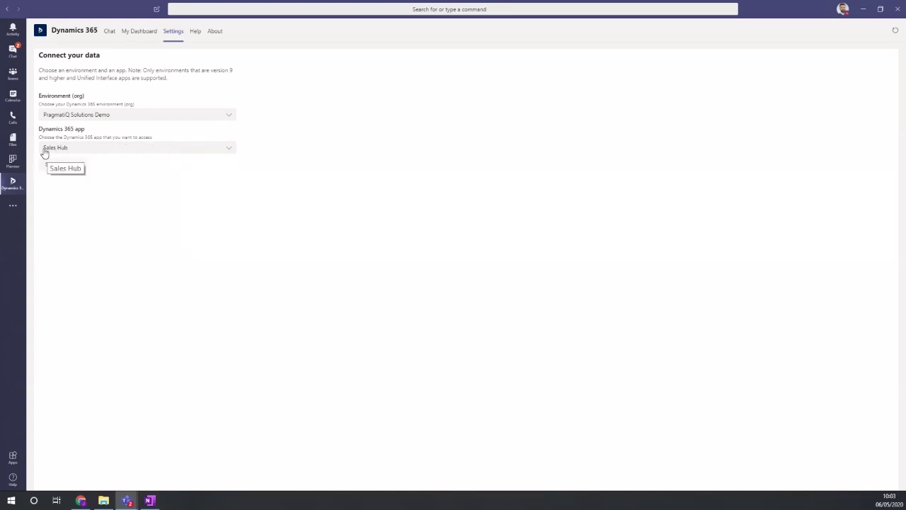
click(152, 147)
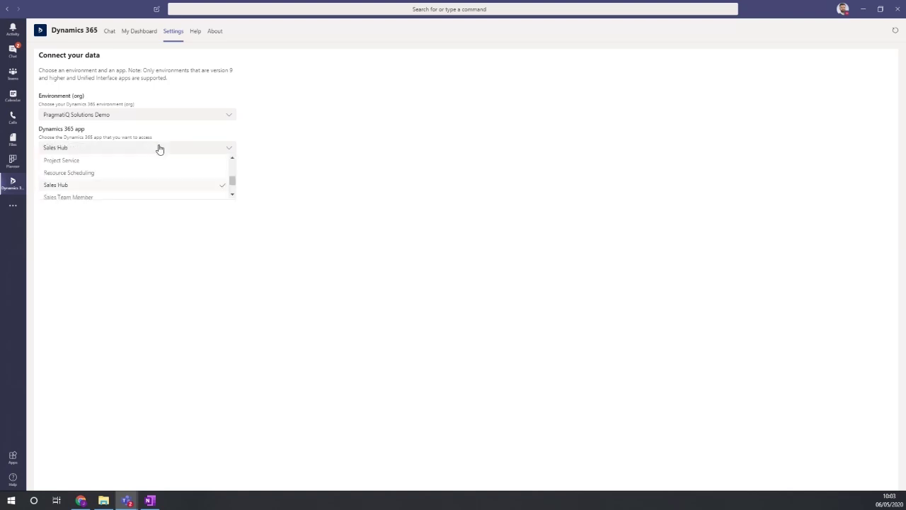
scroll(114, 188, down, 2)
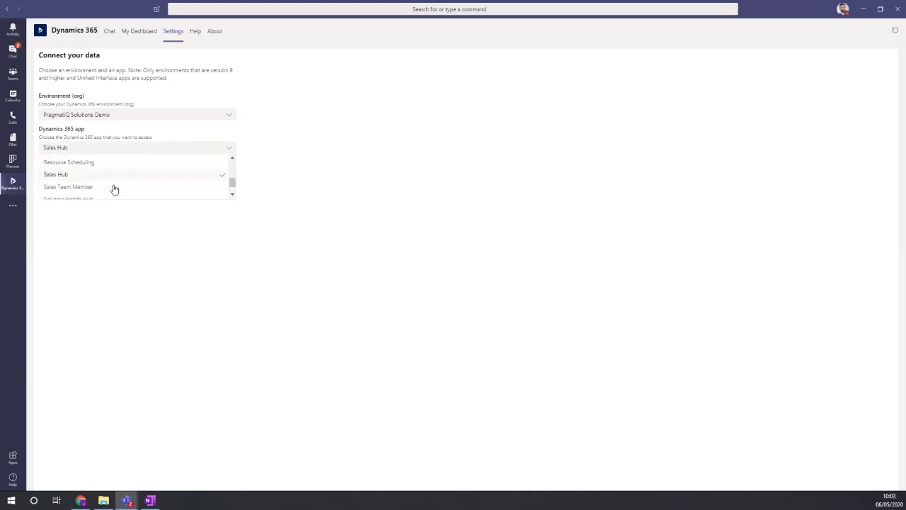
scroll(121, 186, up, 3)
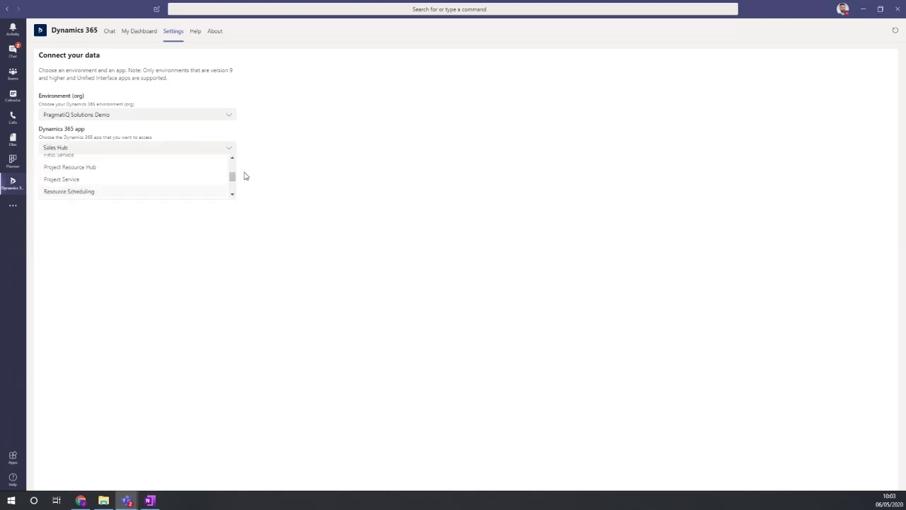
click(101, 149)
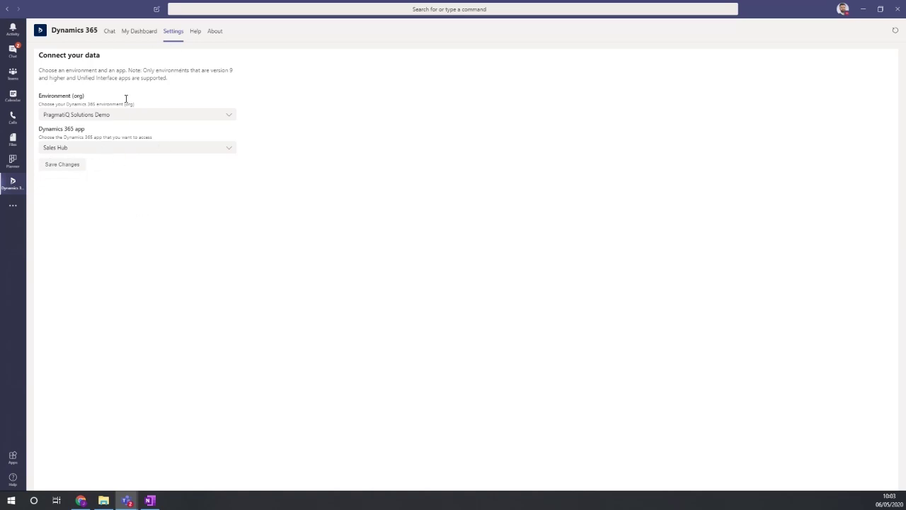
View the personal Dynamics 365 dashboard and show the accounts in the My Key Accounts view.
click(134, 36)
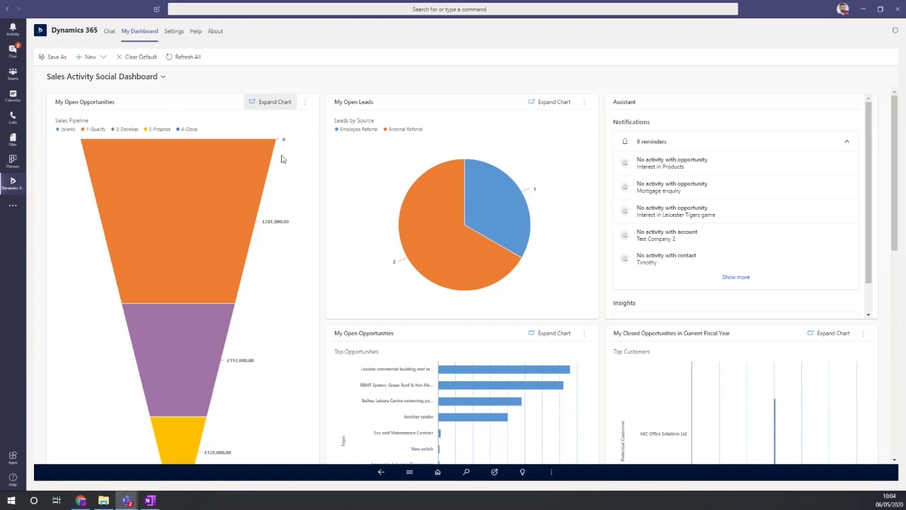
mouse_move(458, 218)
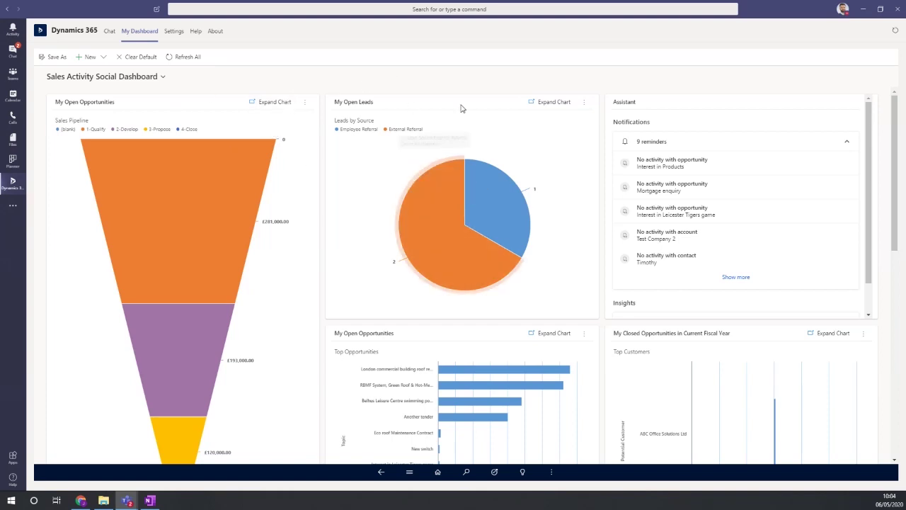
click(410, 472)
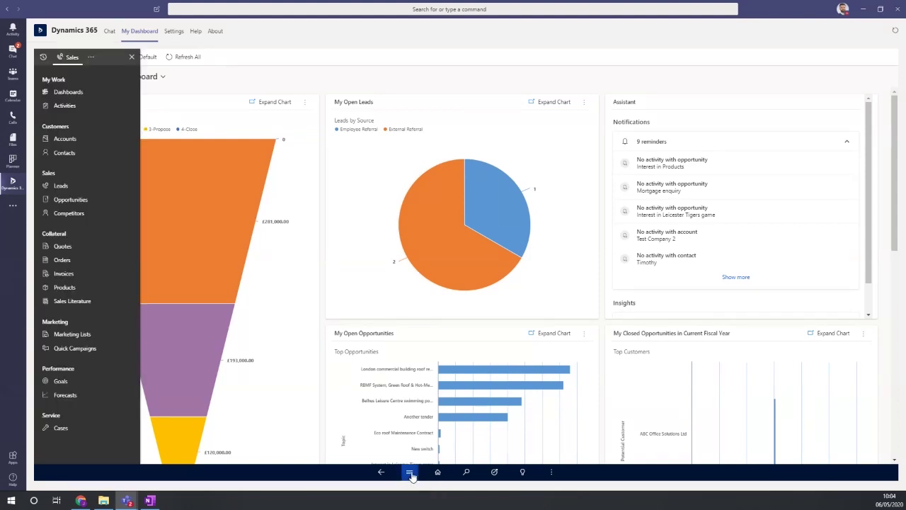
click(84, 139)
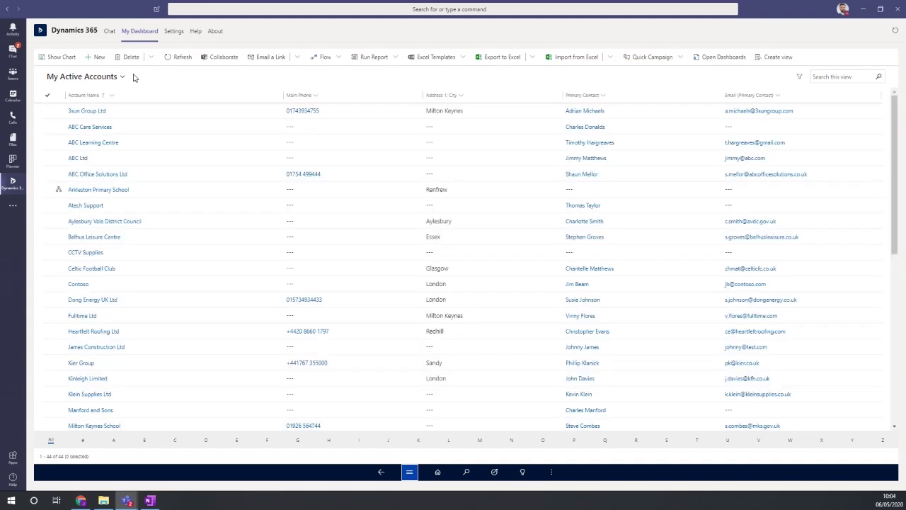
click(121, 78)
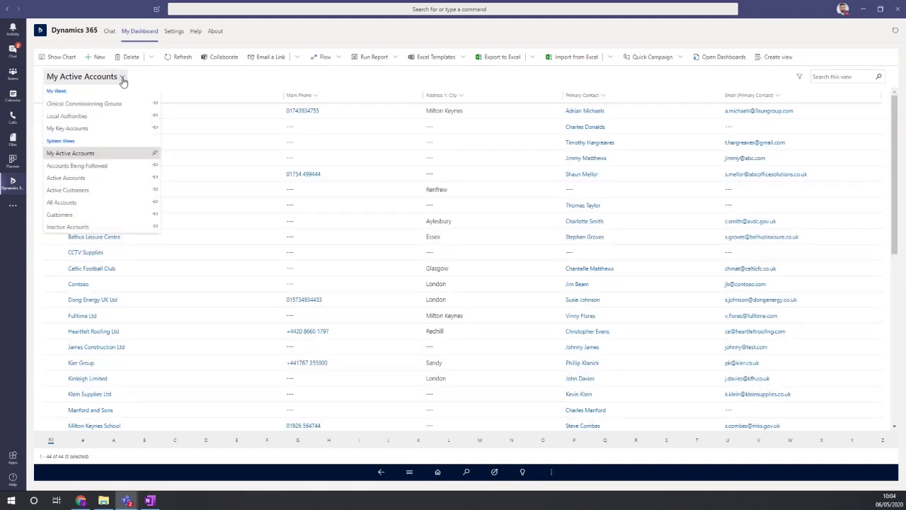
click(97, 129)
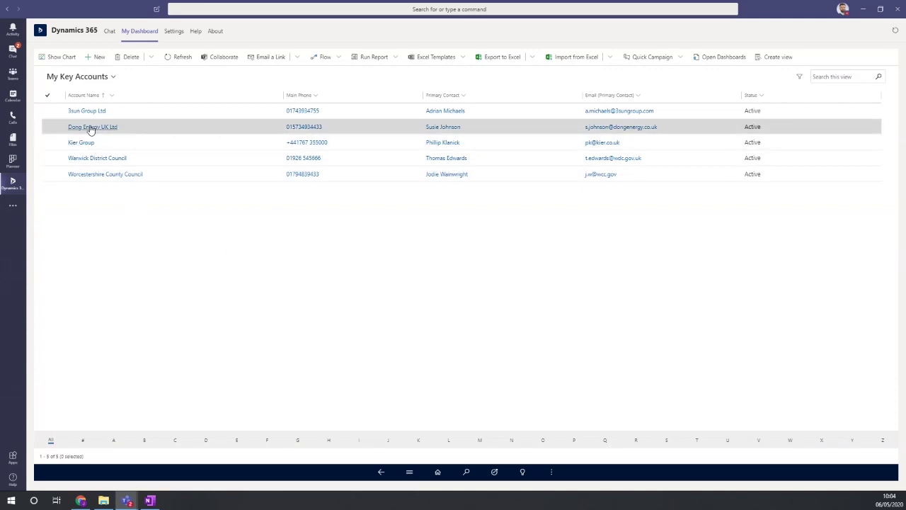
View the Warwick District Council account, return to the home dashboard and look through its charts.
click(97, 158)
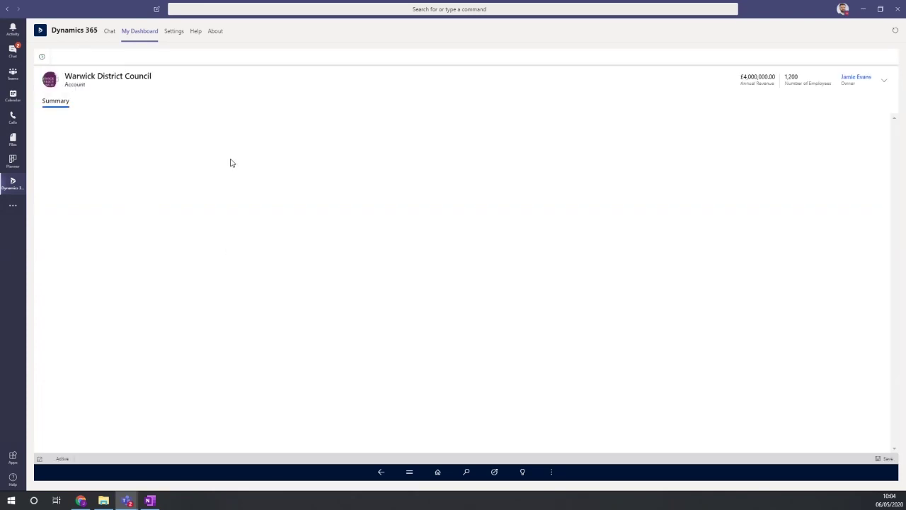
click(380, 472)
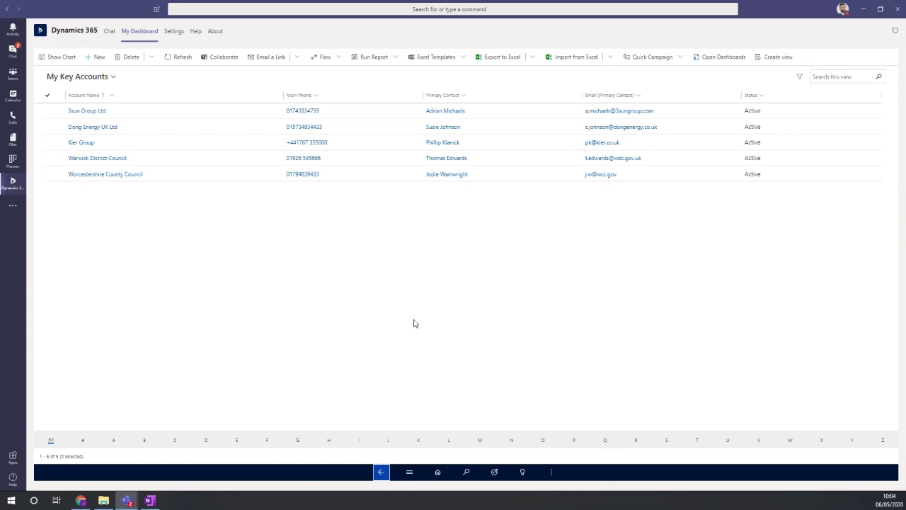
click(437, 473)
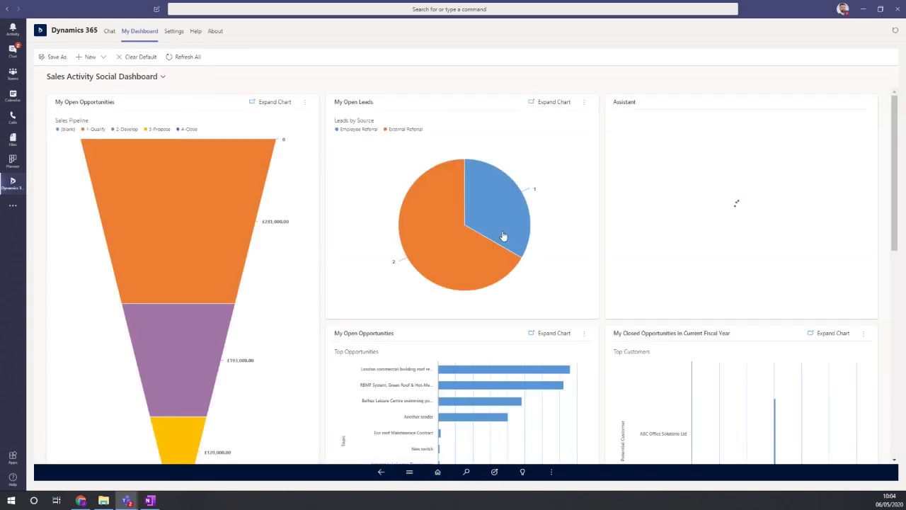
scroll(585, 314, down, 4)
scroll(586, 315, up, 3)
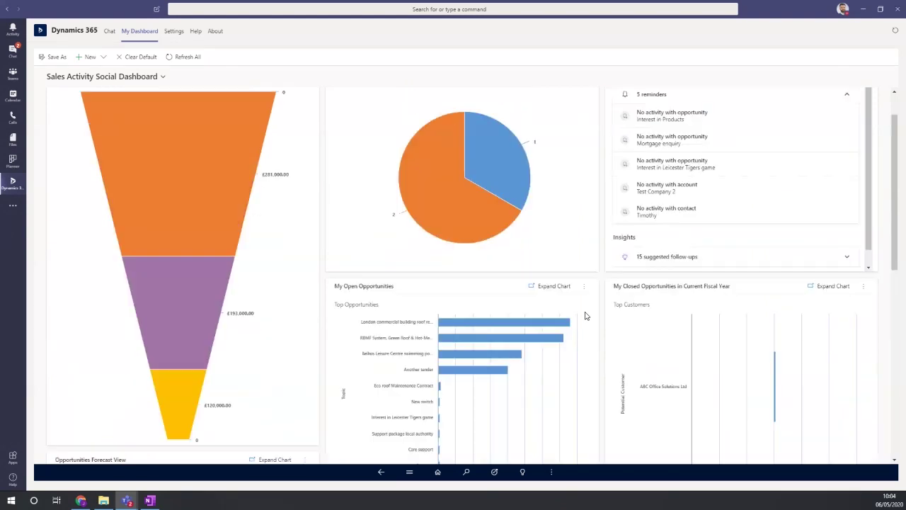
Switch to the Customer Profitability Sample dashboard and examine its charts.
click(163, 77)
click(127, 104)
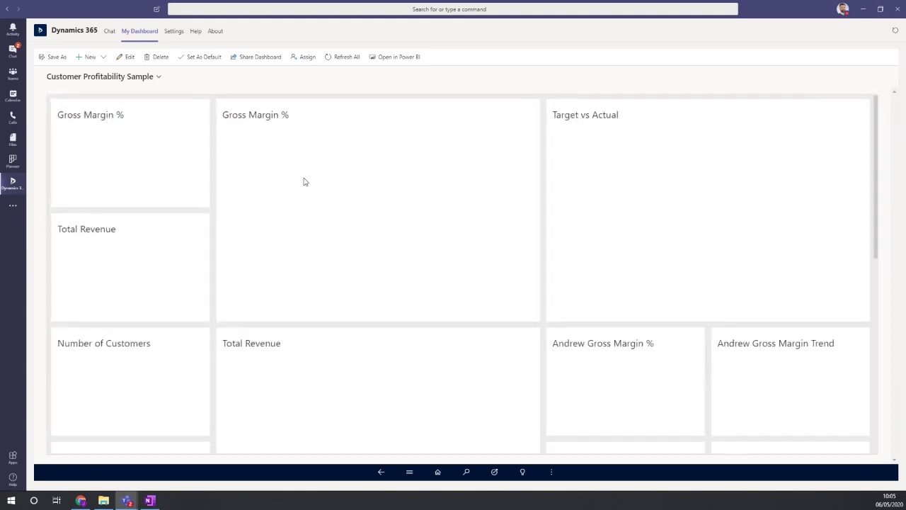
scroll(627, 313, down, 6)
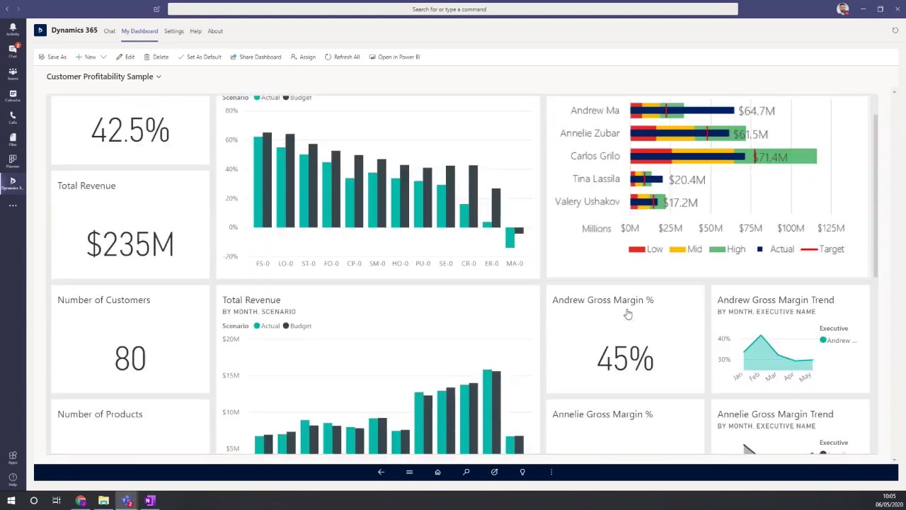
scroll(415, 318, up, 5)
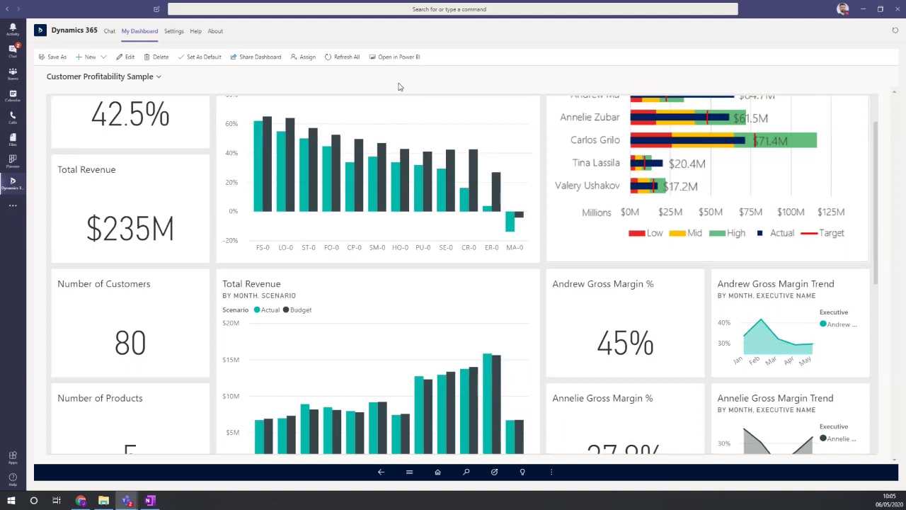
scroll(319, 190, up, 1)
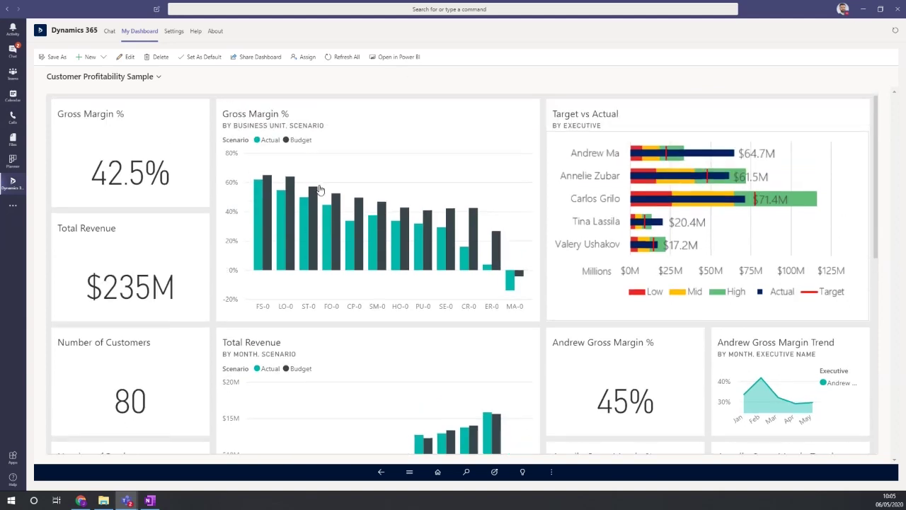
Ask the Dynamics 365 chat bot "search warwick district" and select the Warwick District Council account from its reply.
click(109, 33)
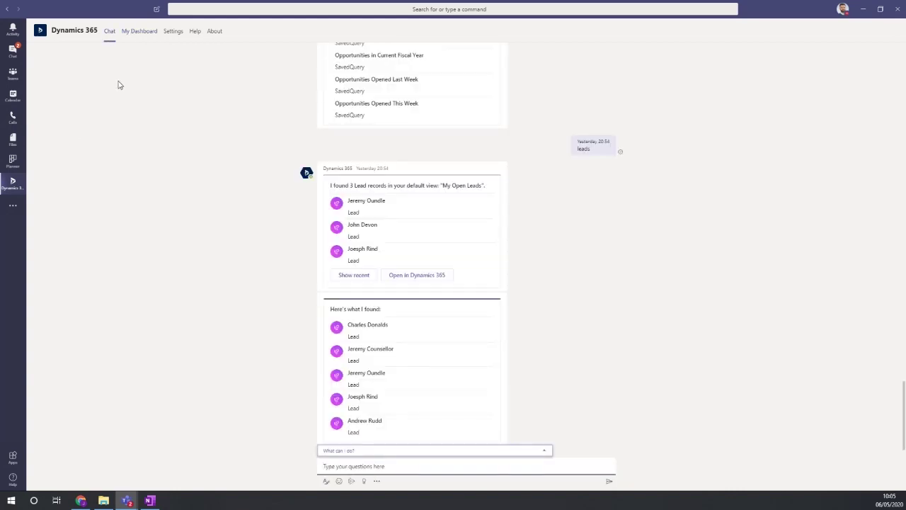
click(346, 465)
text(search warwick district)
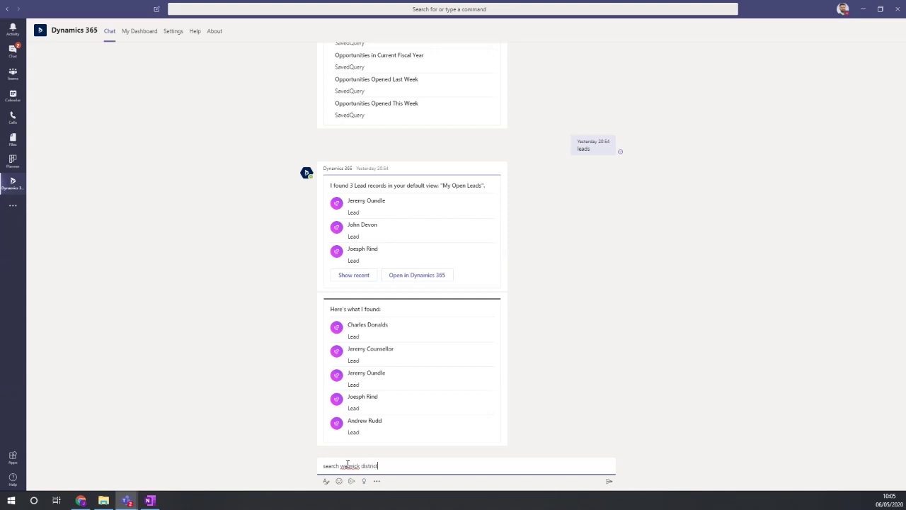
key(Return)
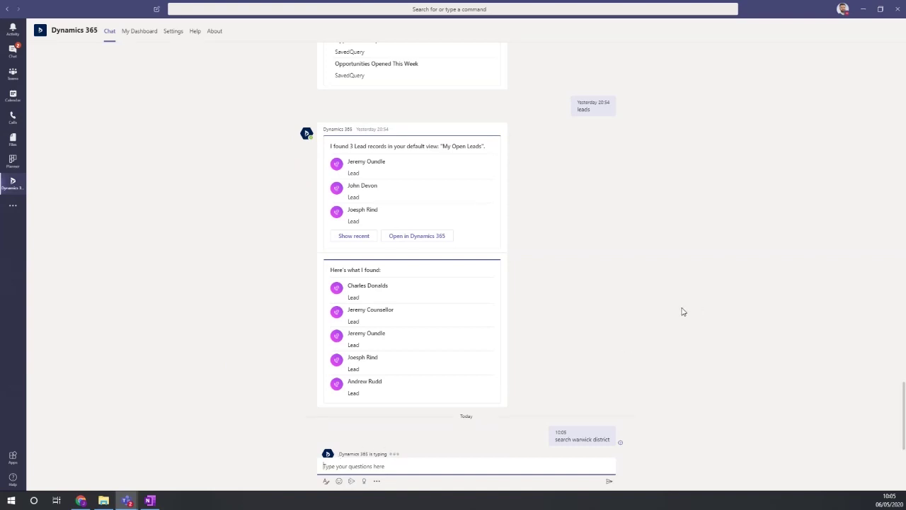
scroll(628, 365, down, 5)
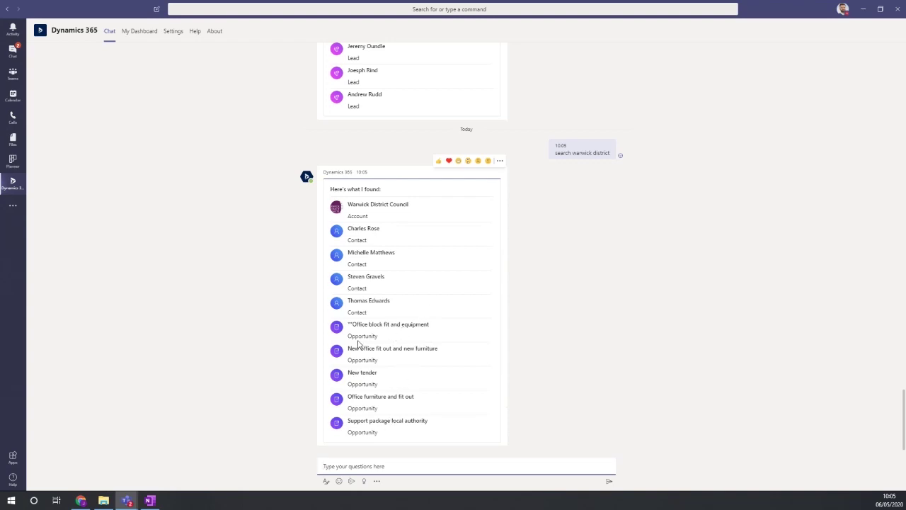
click(380, 215)
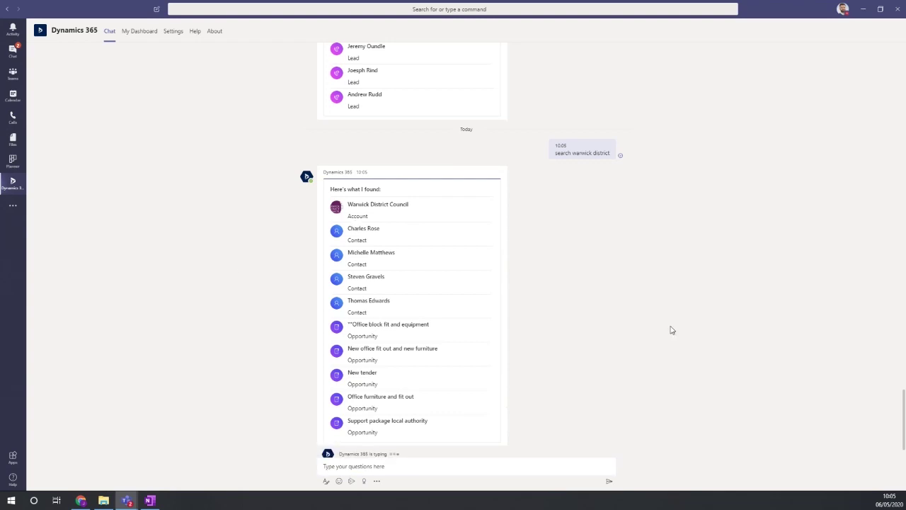